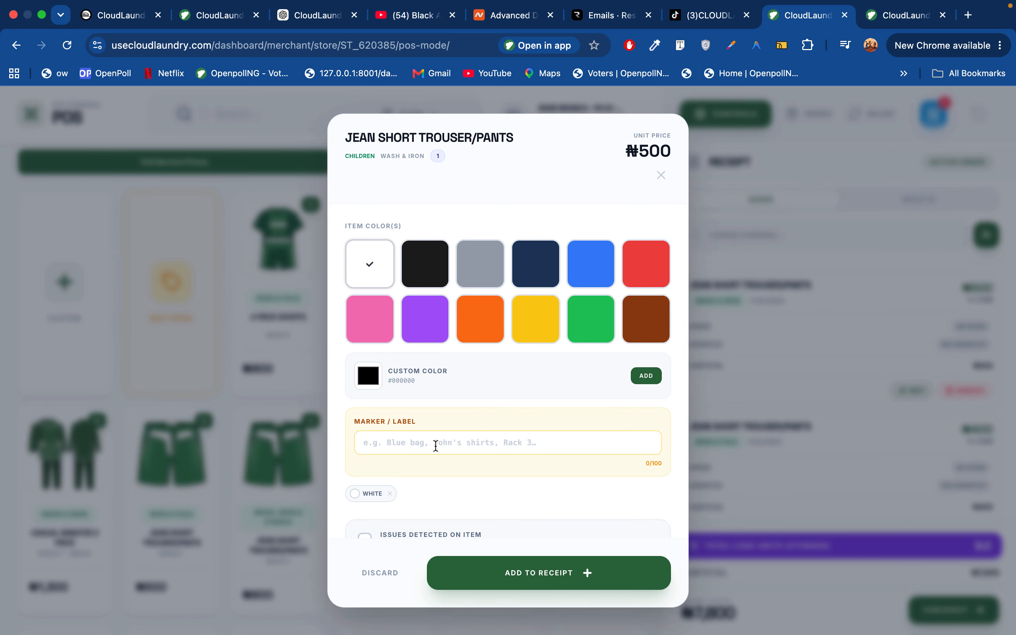
Give the jean shorts a 'White' marker and the issue note 'Decription', then discard the item
{"action": "left_click", "coordinate": [435, 445]}
{"action": "type", "text": "White"}
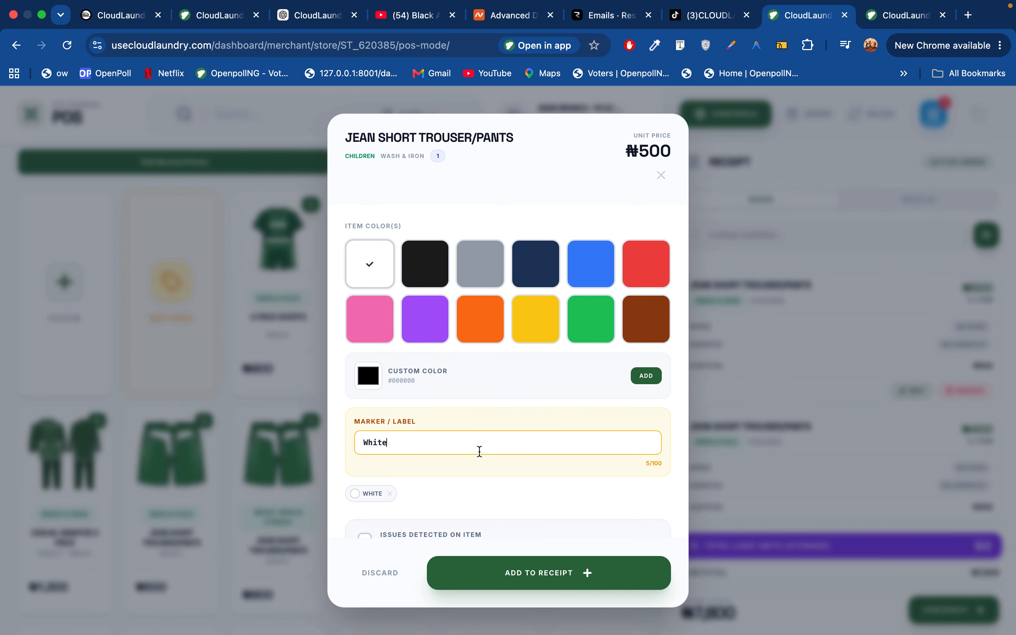
{"action": "scroll", "coordinate": [536, 503], "scroll_direction": "down", "scroll_amount": 2}
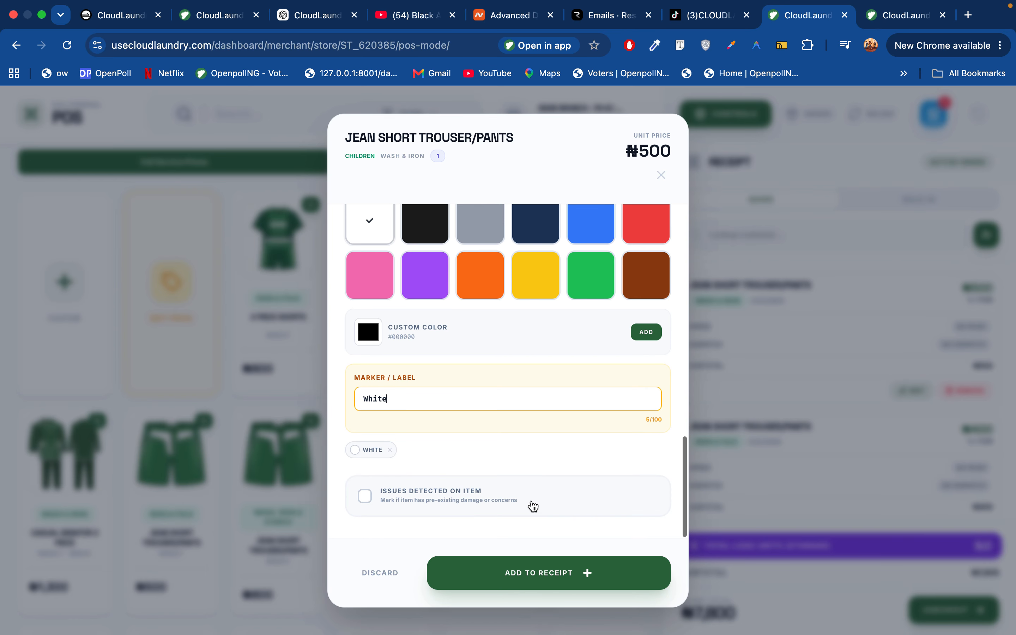
{"action": "left_click", "coordinate": [446, 495]}
{"action": "scroll", "coordinate": [445, 494], "scroll_direction": "down", "scroll_amount": 5}
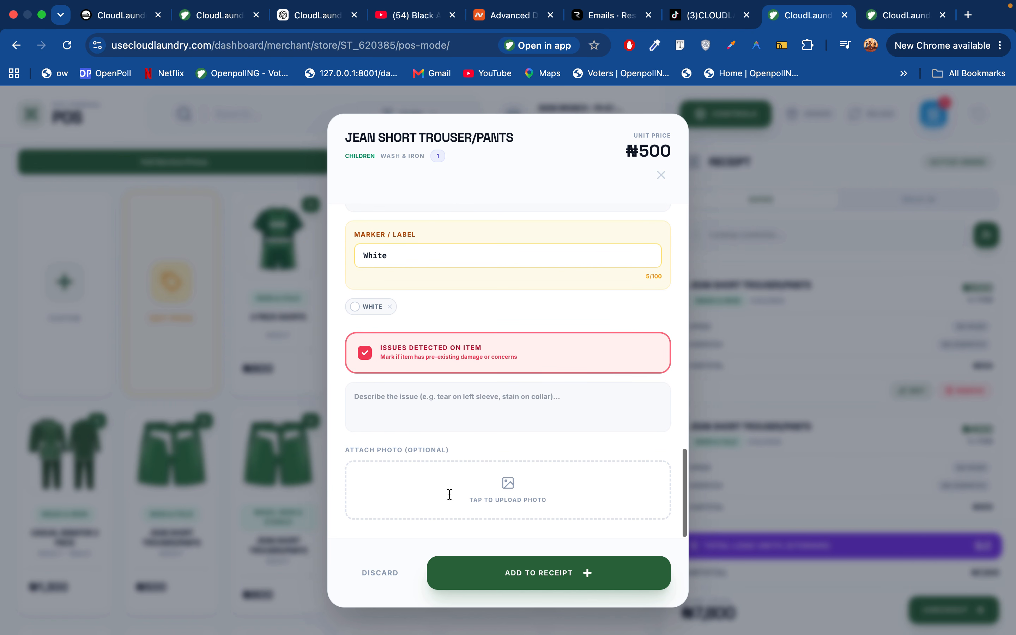
{"action": "left_click", "coordinate": [443, 402]}
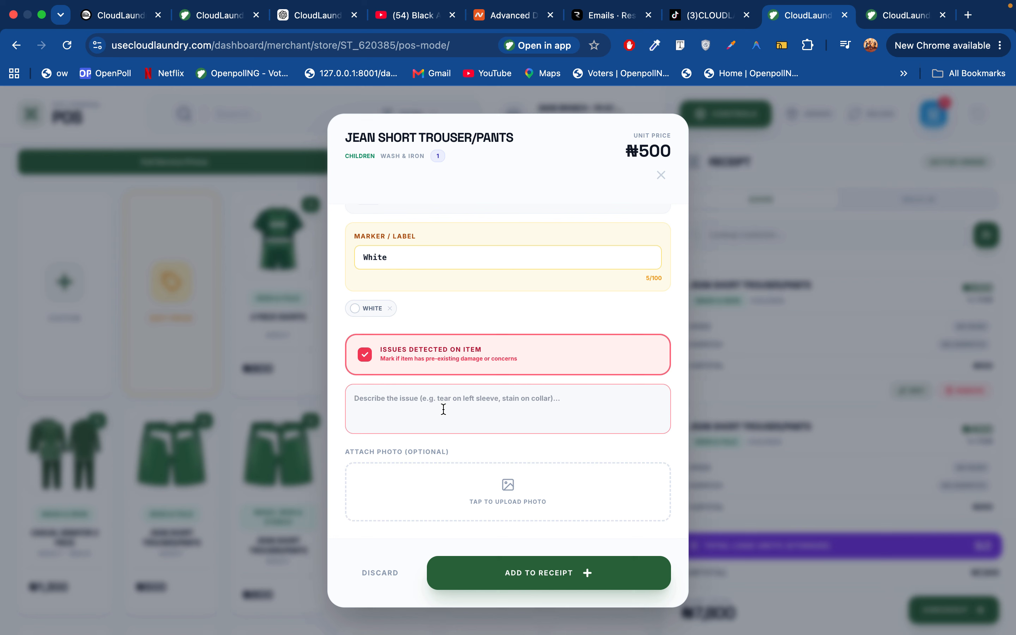
{"action": "type", "text": "Decri"}
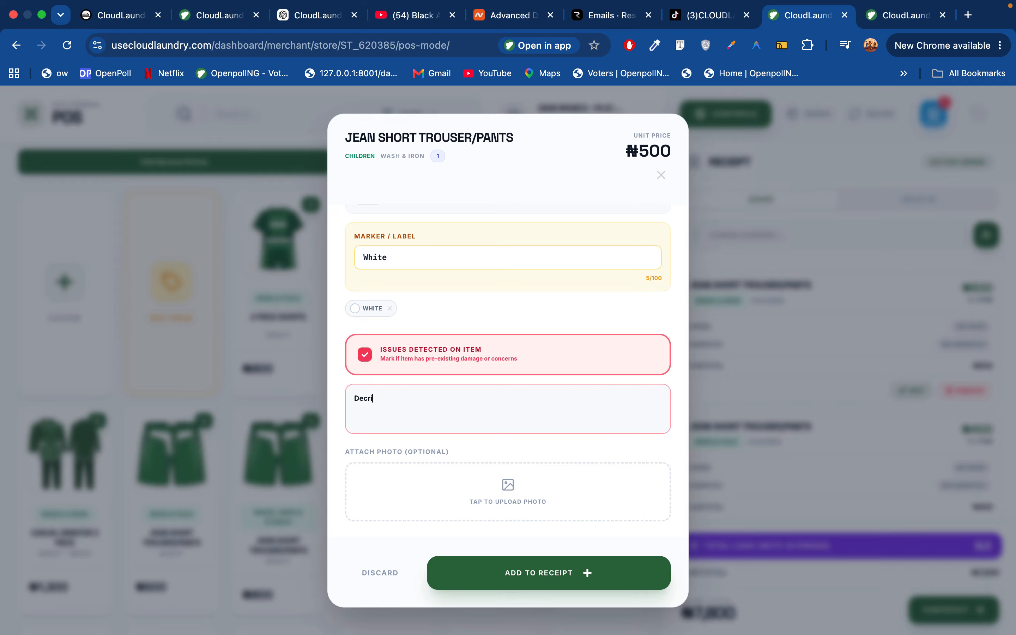
{"action": "type", "text": "ption"}
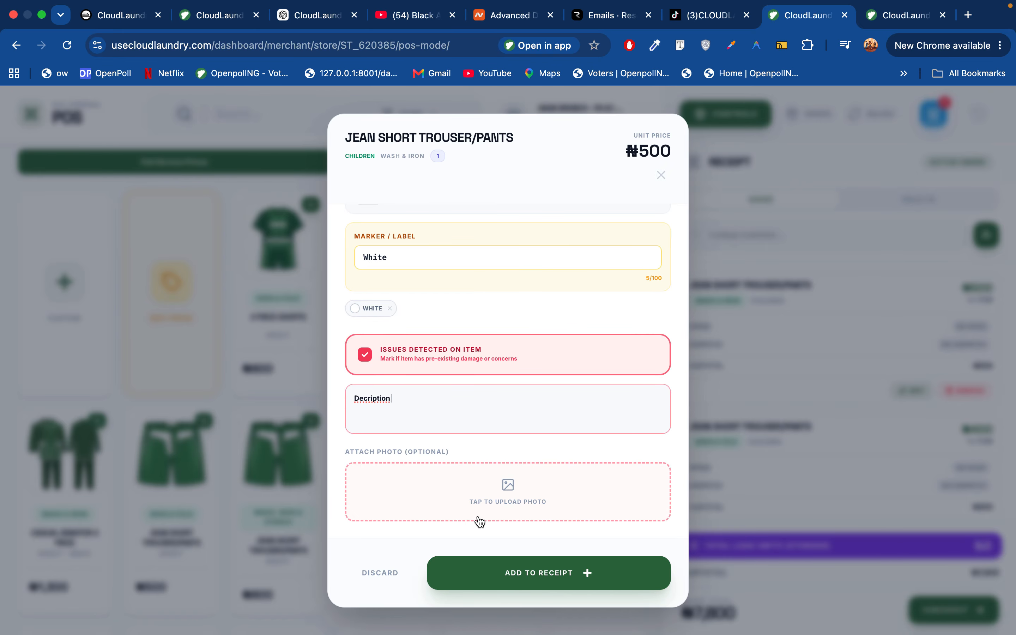
{"action": "left_click", "coordinate": [384, 573]}
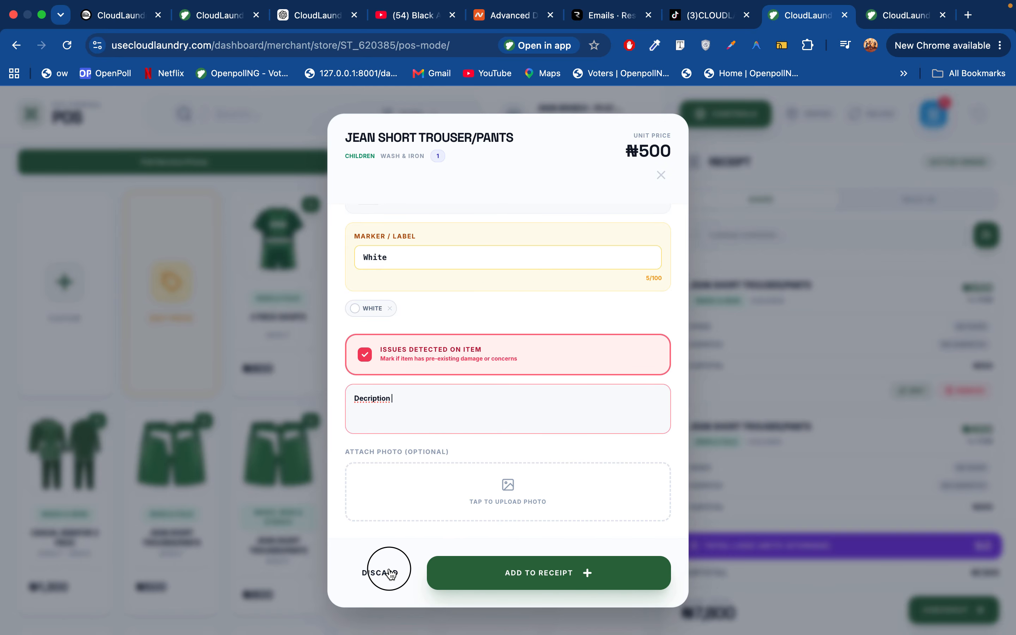
Look up the saved customer by name in the customer lookup
{"action": "scroll", "coordinate": [714, 362], "scroll_direction": "down", "scroll_amount": 5}
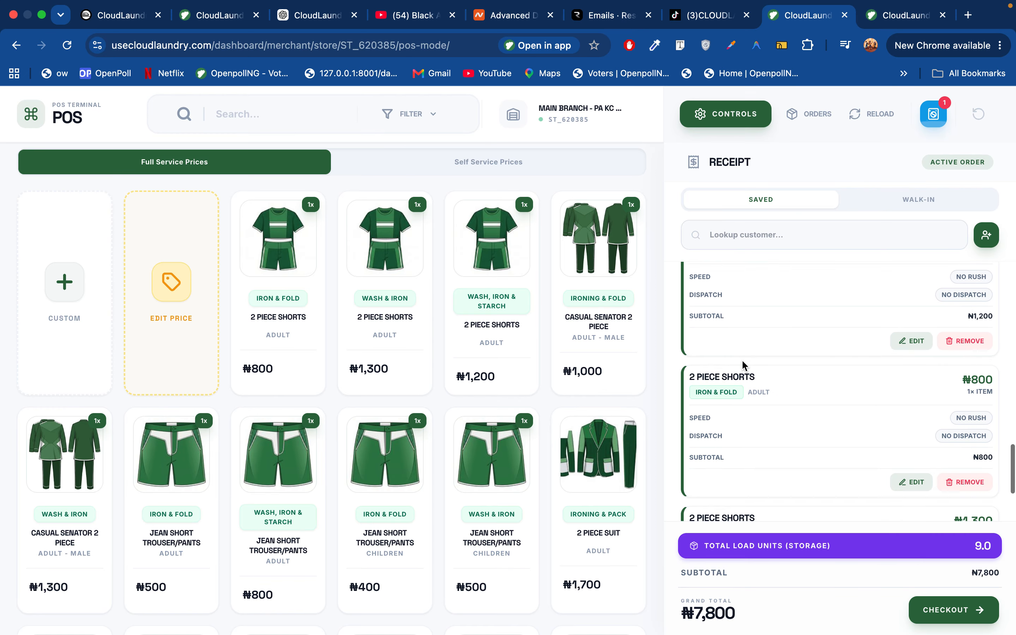
{"action": "scroll", "coordinate": [510, 389], "scroll_direction": "down", "scroll_amount": 5}
{"action": "scroll", "coordinate": [764, 322], "scroll_direction": "up", "scroll_amount": 3}
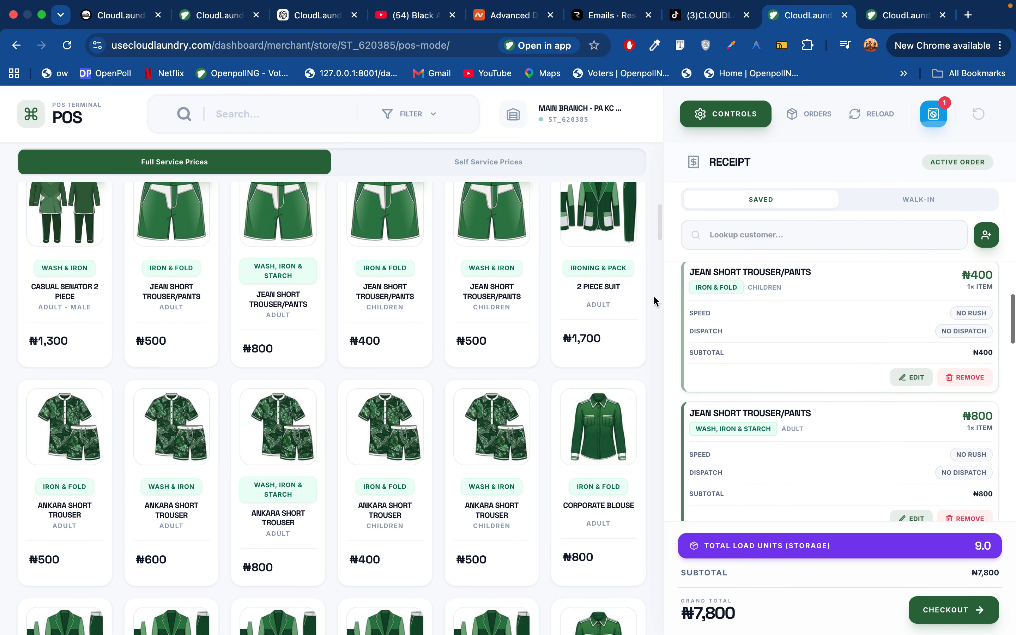
{"action": "scroll", "coordinate": [638, 295], "scroll_direction": "up", "scroll_amount": 6}
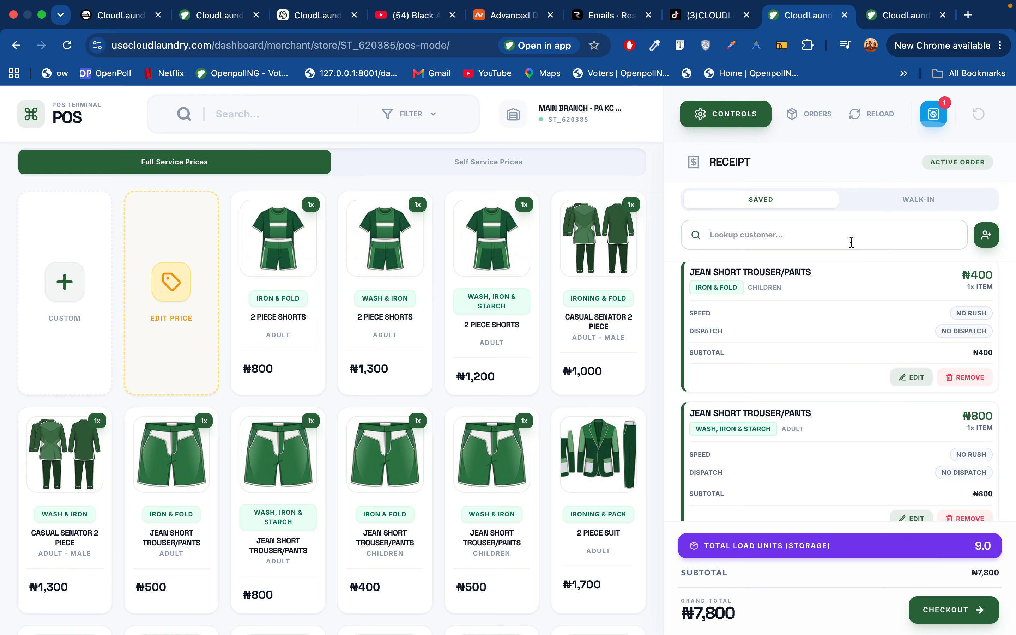
{"action": "type", "text": "nnamdi"}
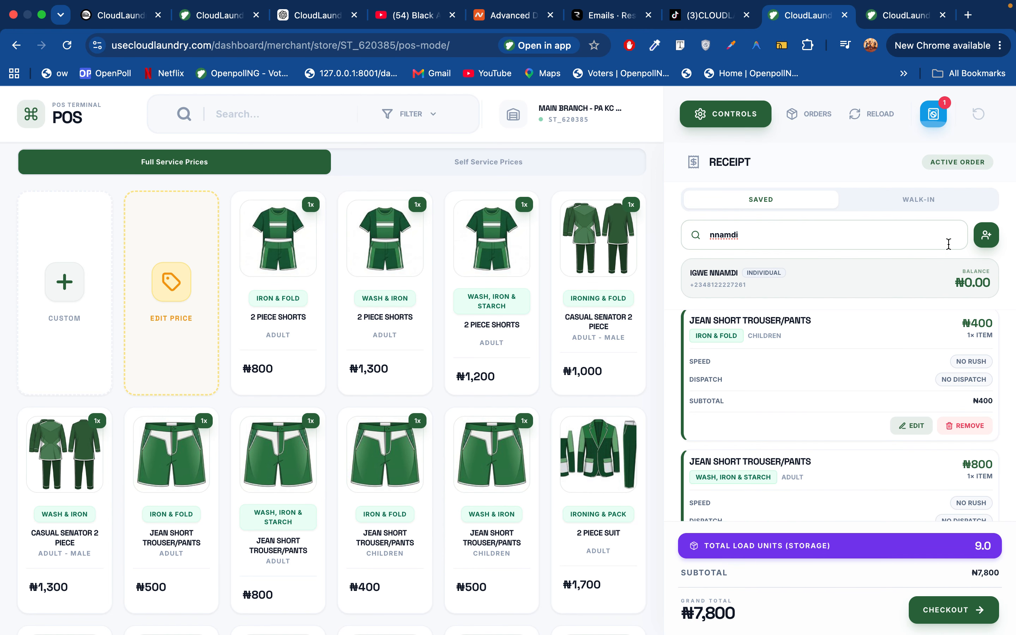
Open and close the New Customer form without saving, then proceed to checkout
{"action": "left_click", "coordinate": [987, 236]}
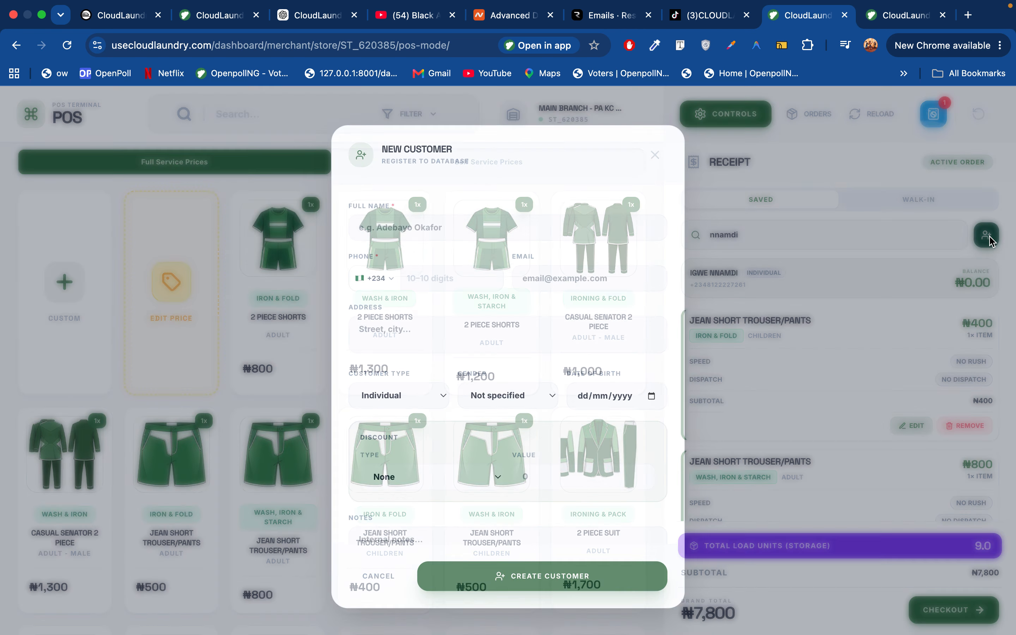
{"action": "scroll", "coordinate": [554, 358], "scroll_direction": "down", "scroll_amount": 5}
{"action": "scroll", "coordinate": [542, 363], "scroll_direction": "up", "scroll_amount": 5}
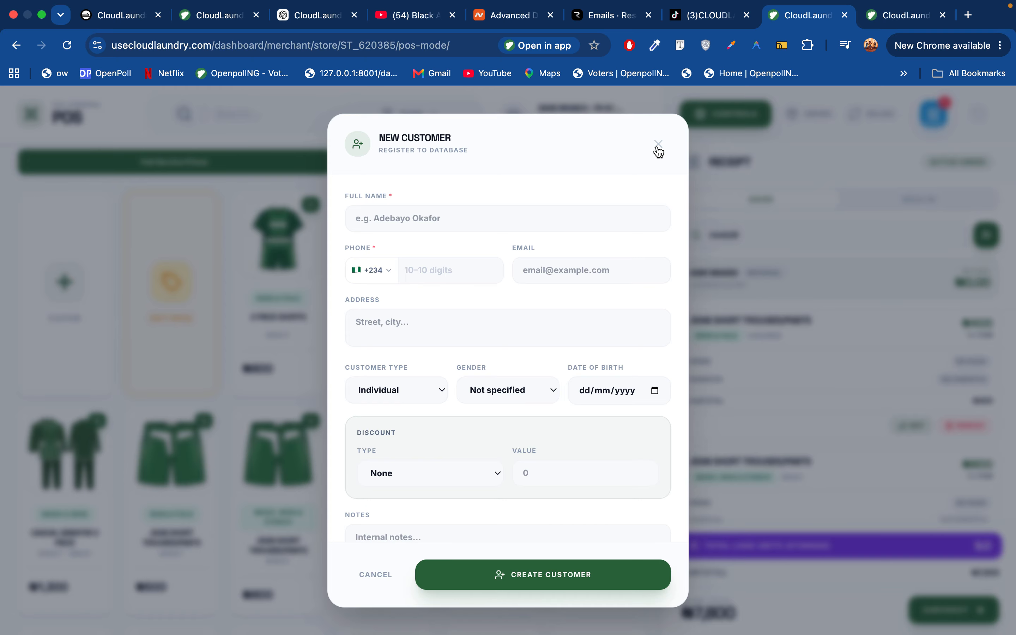
{"action": "left_click", "coordinate": [459, 210]}
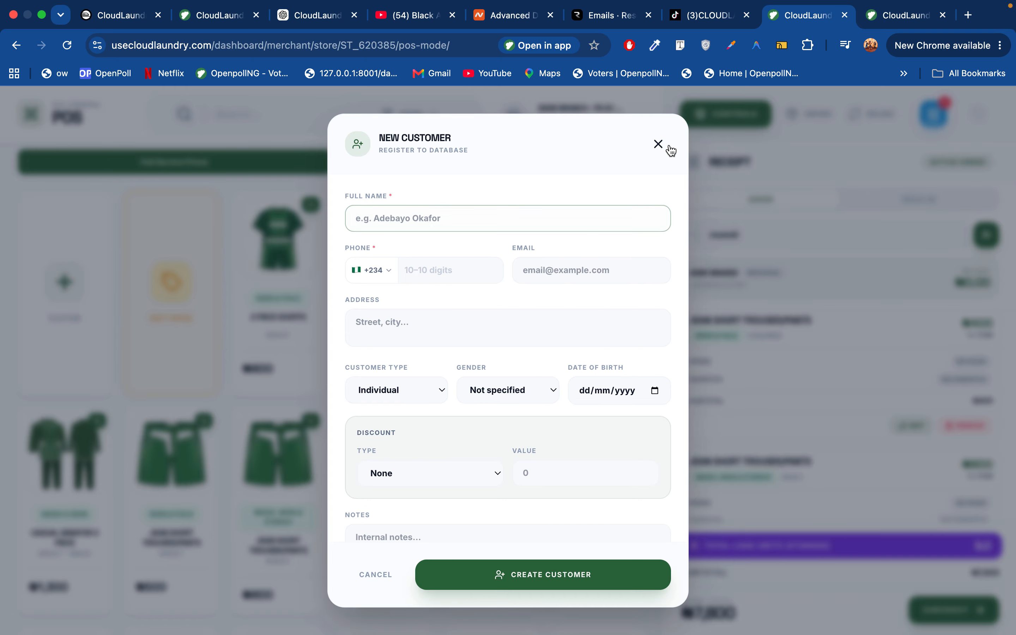
{"action": "left_click", "coordinate": [658, 144]}
{"action": "scroll", "coordinate": [827, 408], "scroll_direction": "up", "scroll_amount": 3}
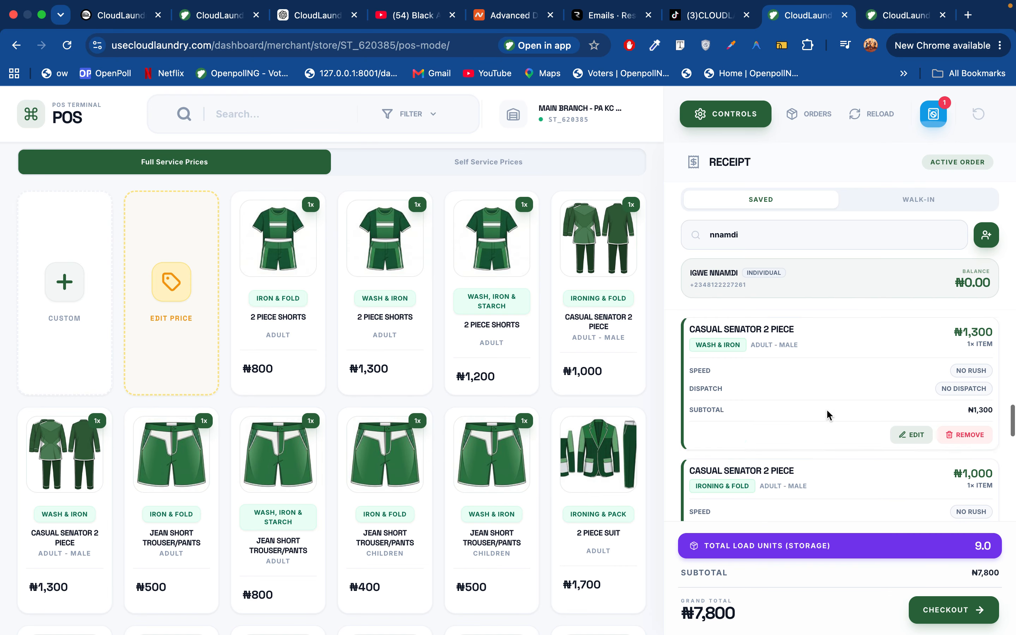
{"action": "left_click", "coordinate": [964, 608]}
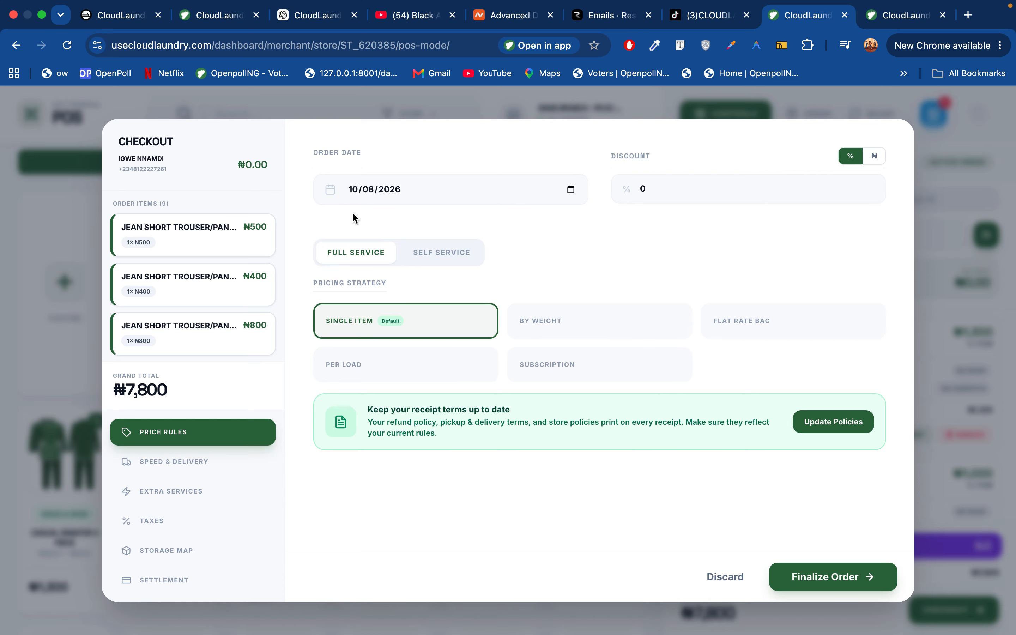
Touch the Order Date field and bring up the Speed & Delivery settings showing Standard speed
{"action": "left_click", "coordinate": [368, 193]}
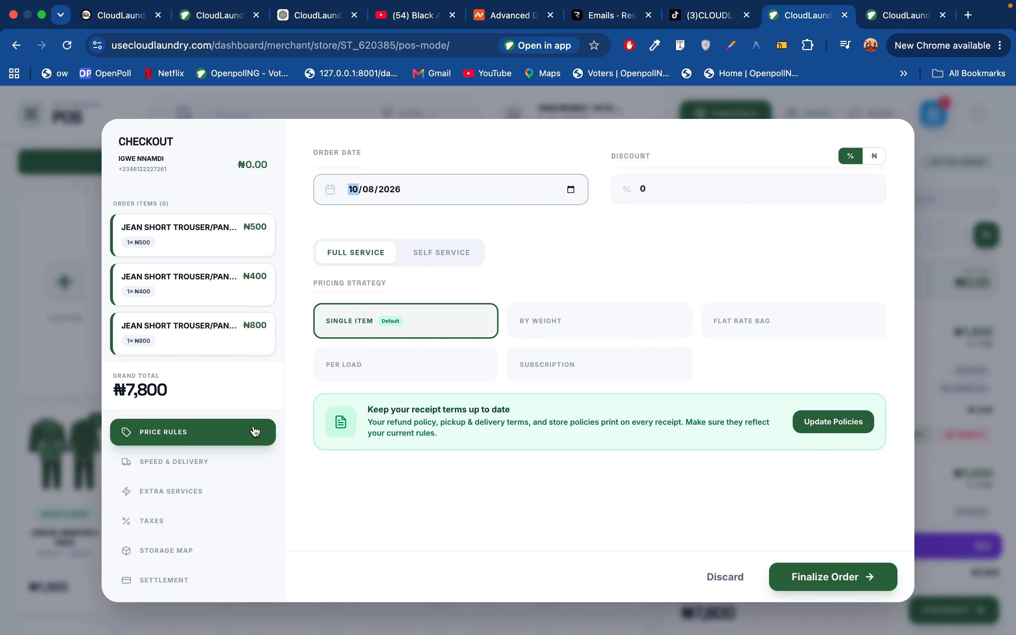
{"action": "left_click", "coordinate": [194, 463]}
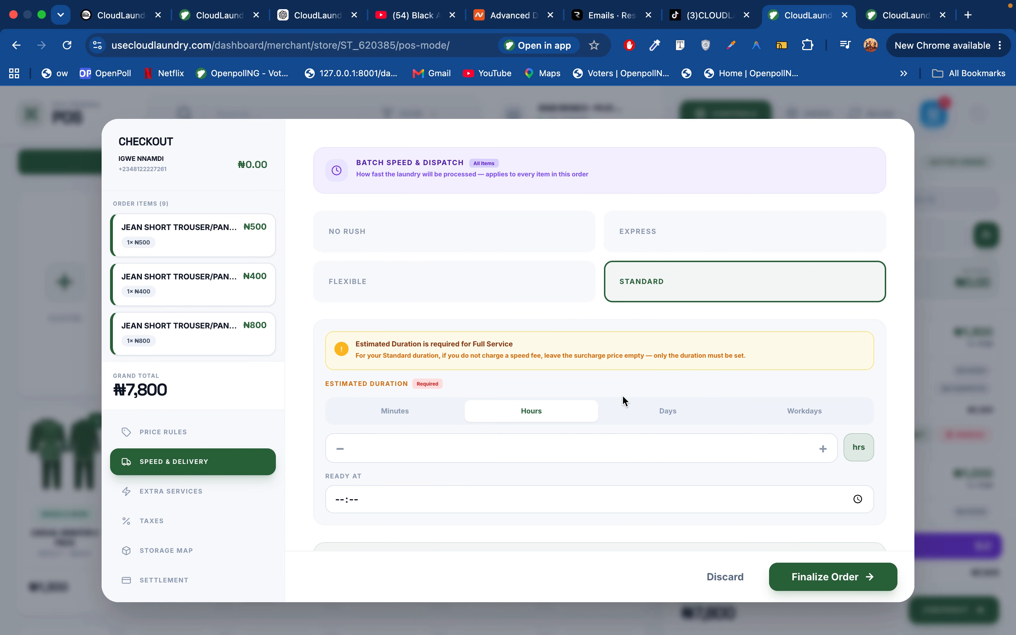
{"action": "scroll", "coordinate": [671, 340], "scroll_direction": "down", "scroll_amount": 3}
Set the estimated duration to 5 days
{"action": "left_click", "coordinate": [671, 309]}
{"action": "left_click", "coordinate": [540, 329]}
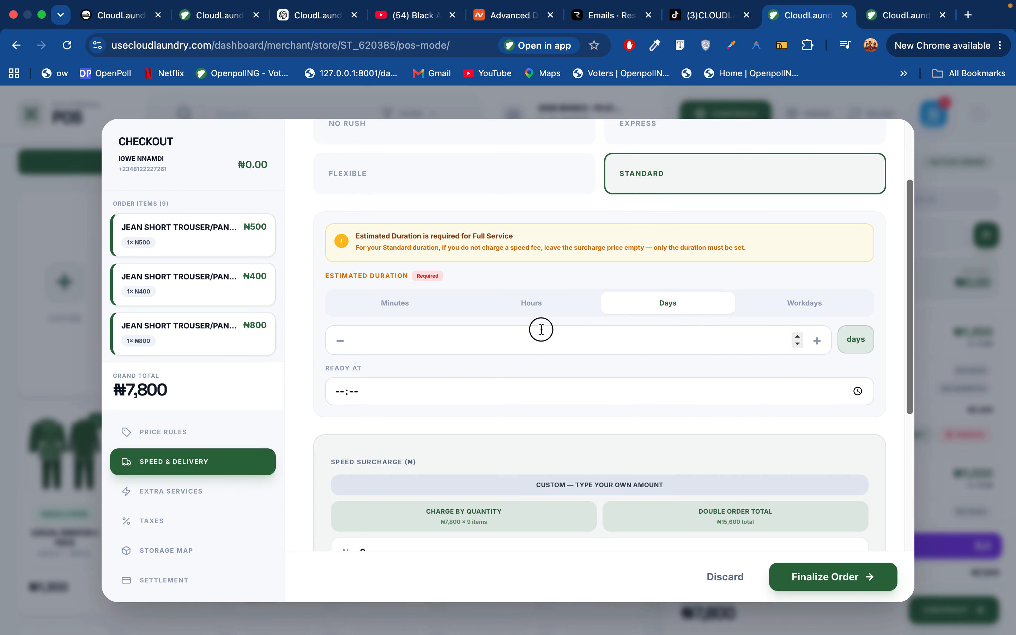
{"action": "type", "text": "5"}
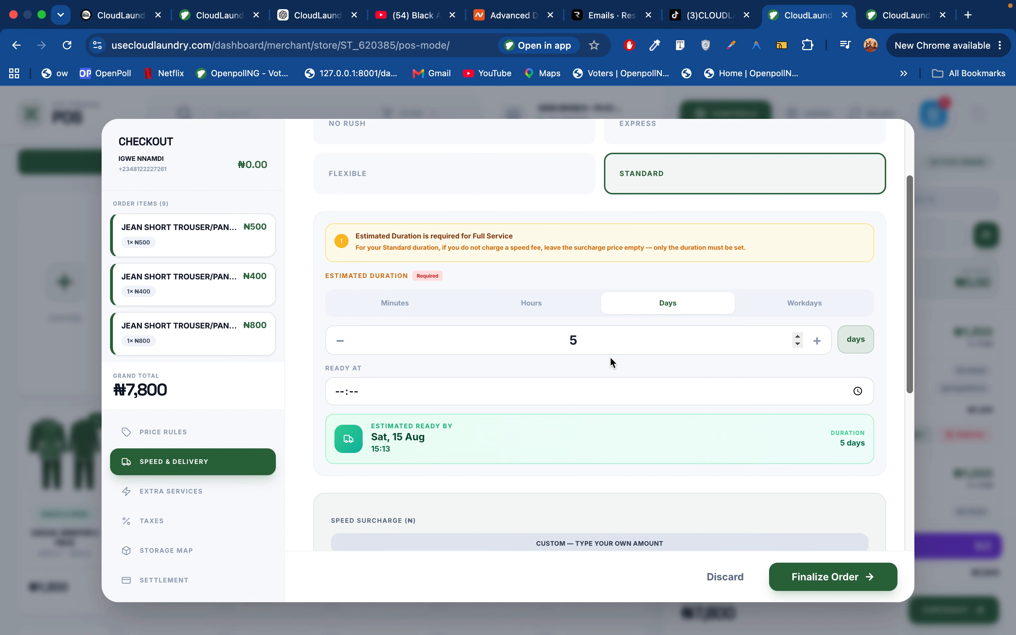
{"action": "scroll", "coordinate": [610, 358], "scroll_direction": "down", "scroll_amount": 5}
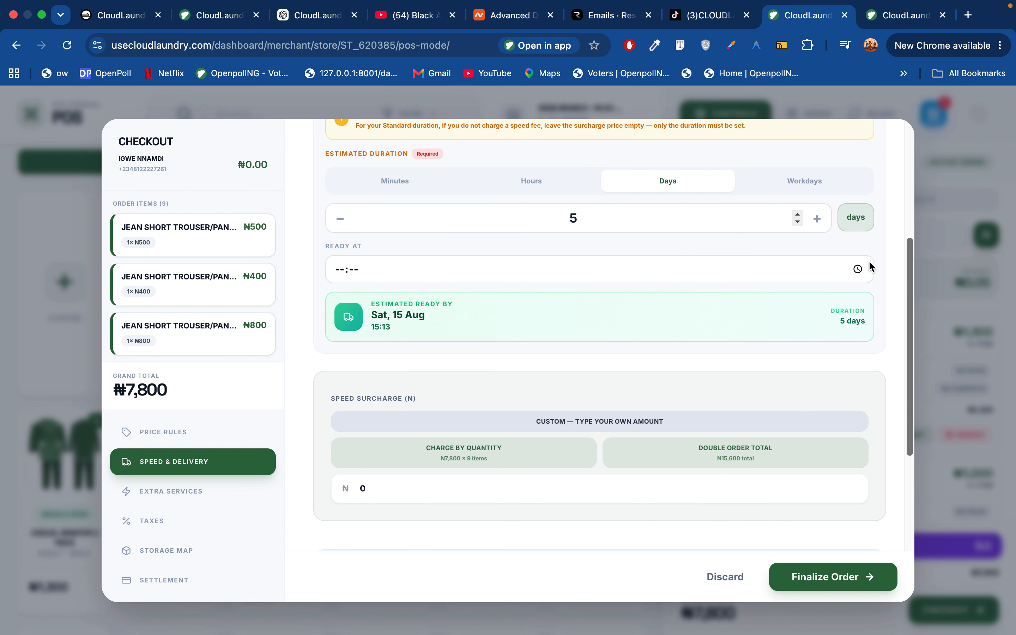
Set the ready-at time to 12:16, giving a ready-by of Sat, 15 Aug
{"action": "left_click", "coordinate": [857, 269]}
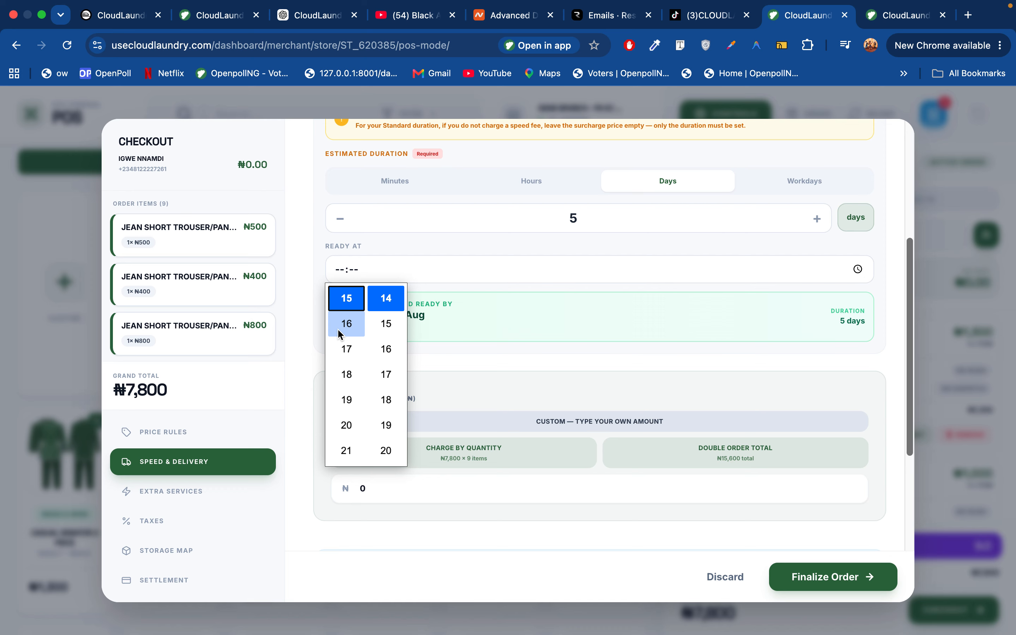
{"action": "scroll", "coordinate": [344, 361], "scroll_direction": "up", "scroll_amount": 4}
{"action": "left_click", "coordinate": [343, 365]}
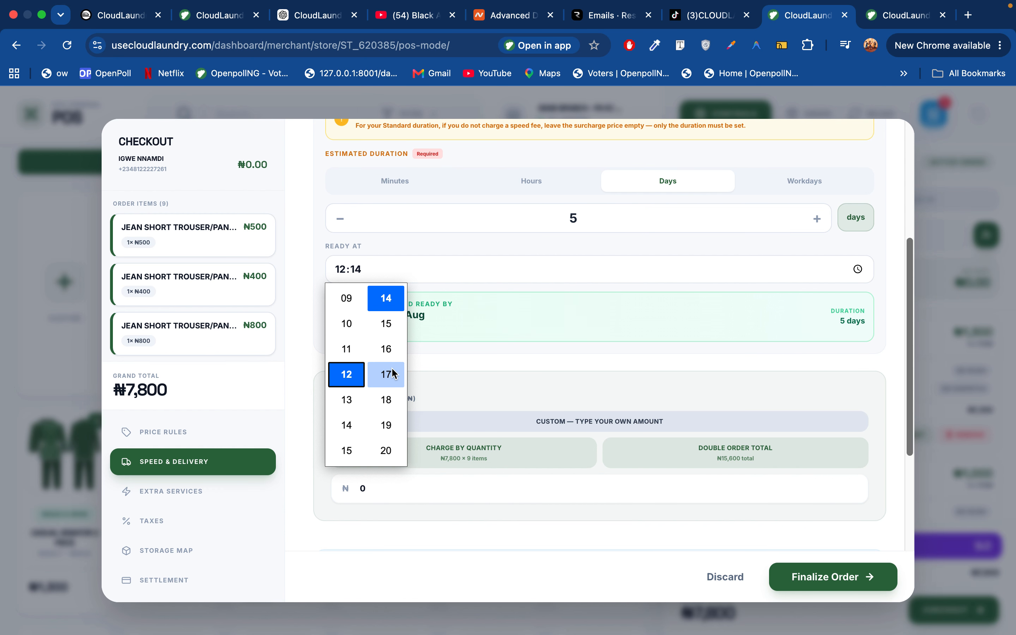
{"action": "left_click", "coordinate": [386, 348]}
{"action": "left_click", "coordinate": [493, 366]}
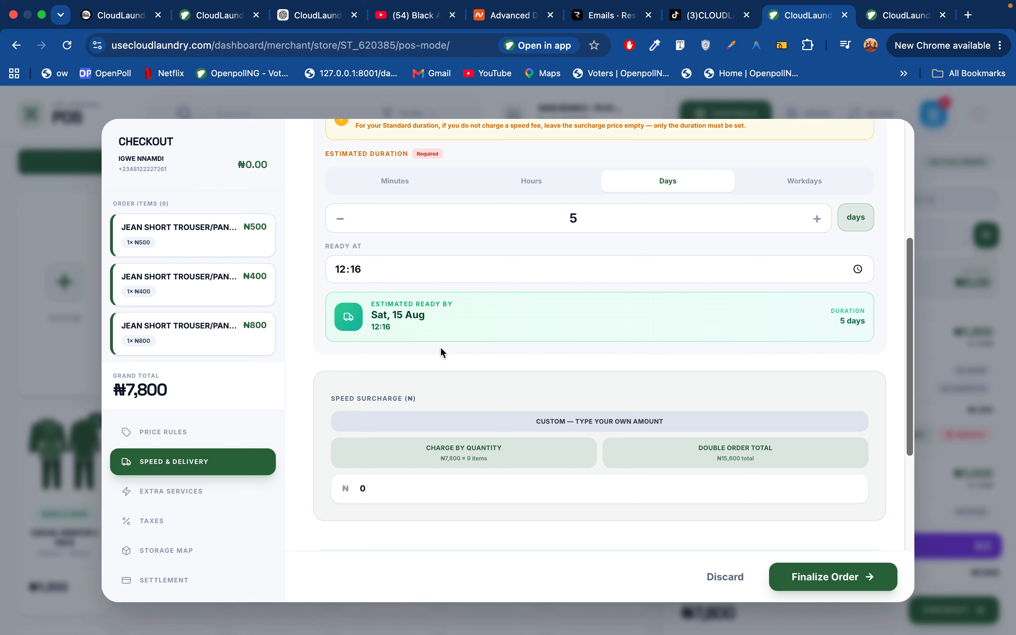
{"action": "scroll", "coordinate": [477, 364], "scroll_direction": "down", "scroll_amount": 5}
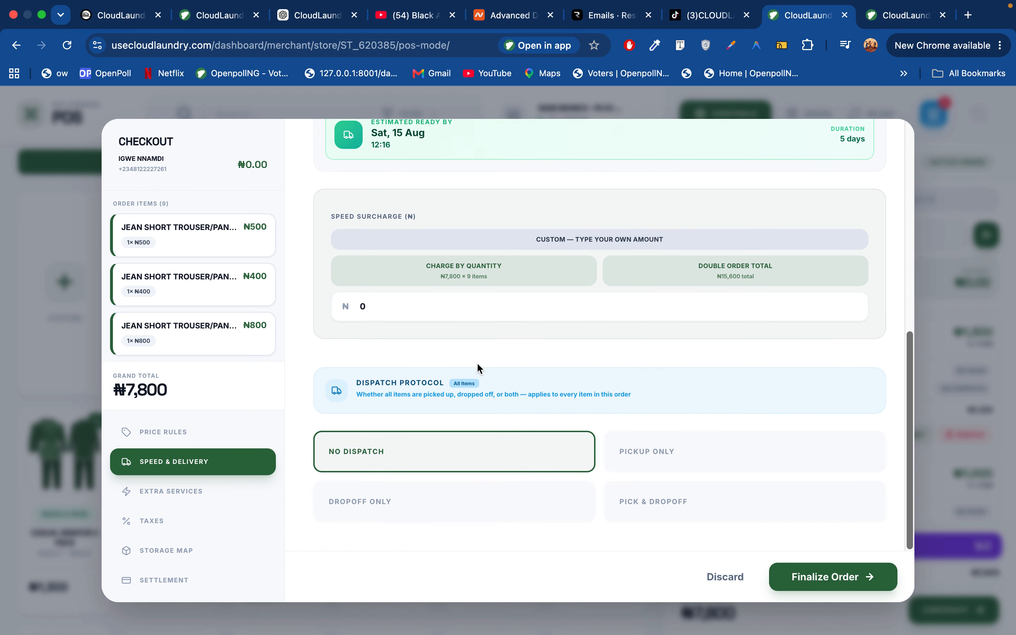
{"action": "scroll", "coordinate": [479, 366], "scroll_direction": "up", "scroll_amount": 8}
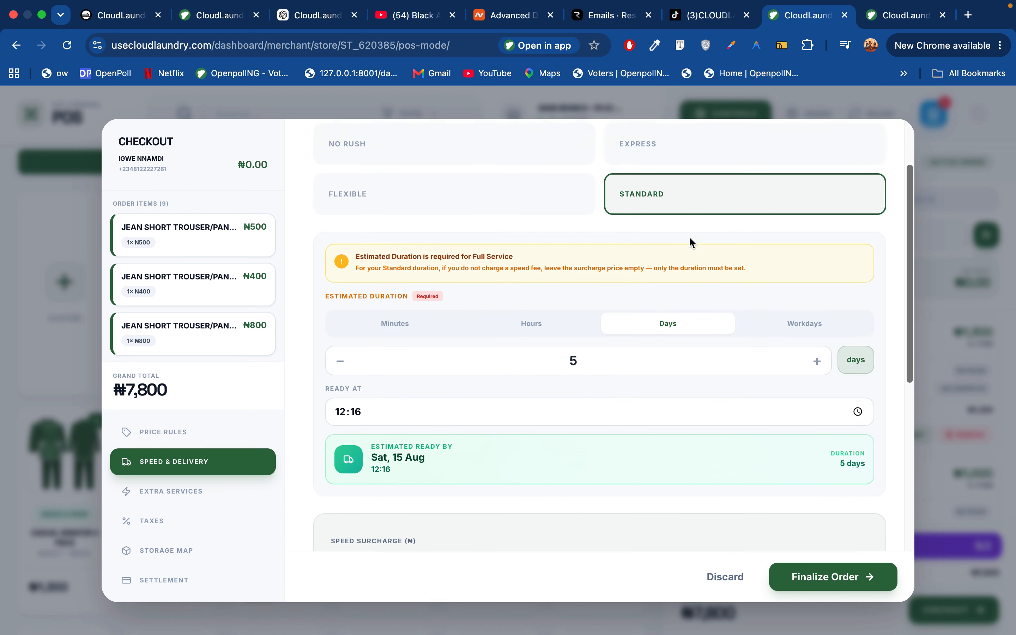
{"action": "scroll", "coordinate": [689, 236], "scroll_direction": "up", "scroll_amount": 3}
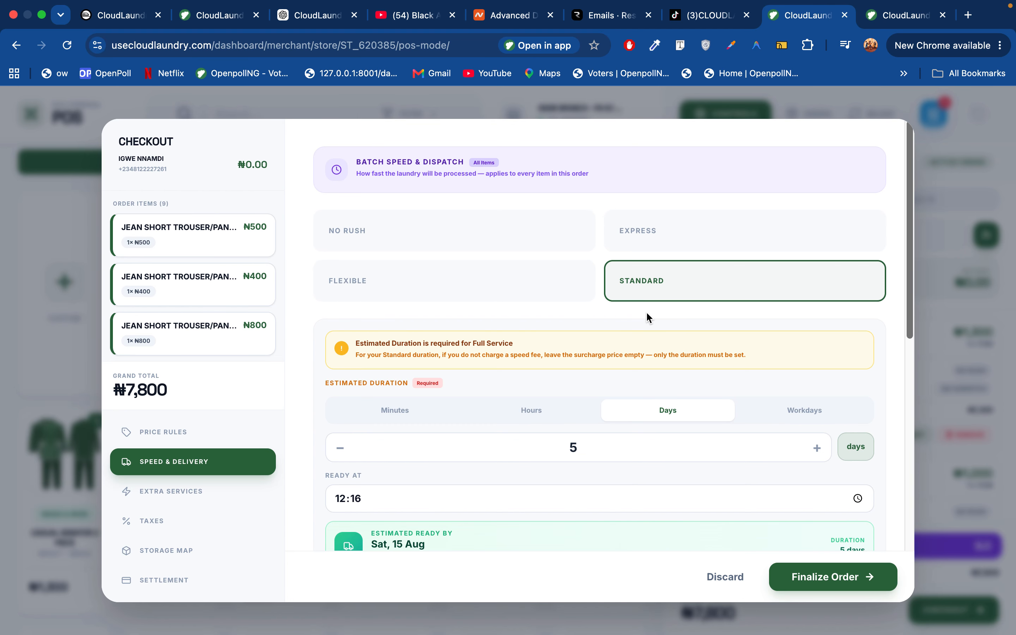
Try Express speed with a Double Order Total surcharge
{"action": "left_click", "coordinate": [653, 237]}
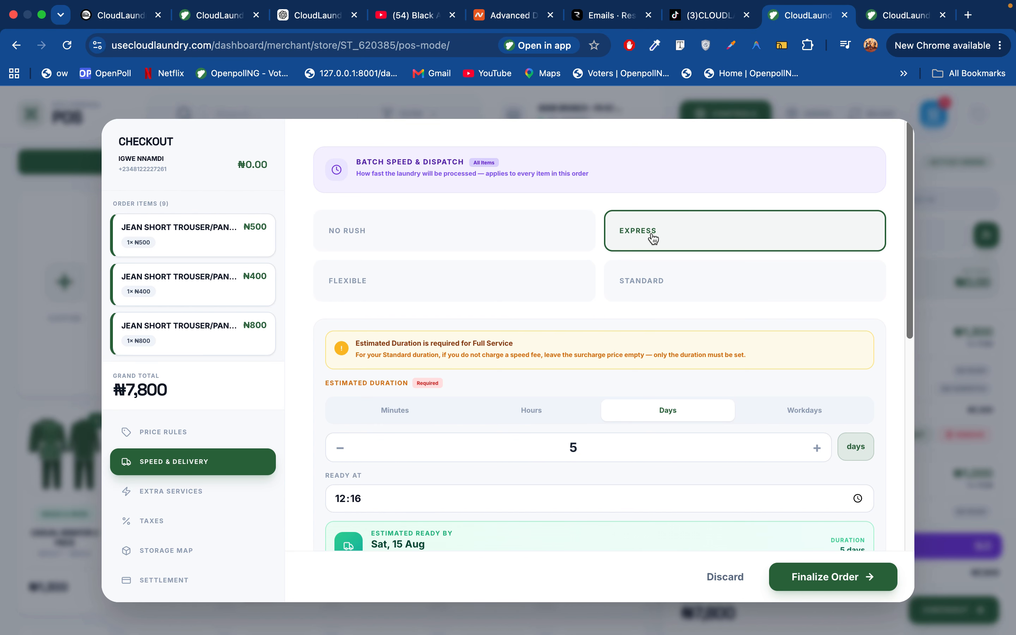
{"action": "scroll", "coordinate": [653, 324], "scroll_direction": "down", "scroll_amount": 7}
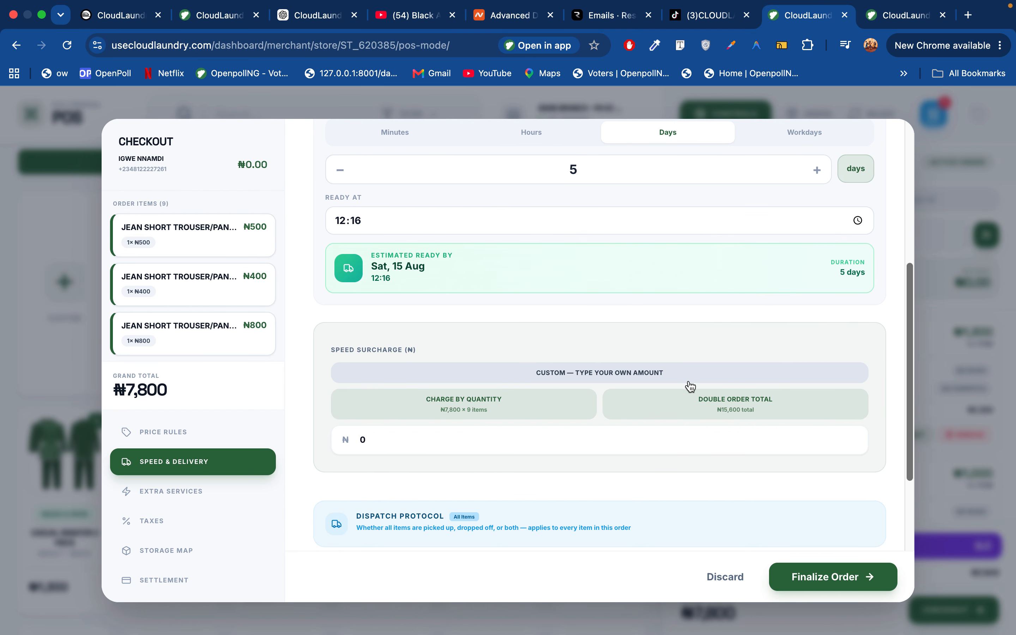
{"action": "left_click", "coordinate": [718, 409]}
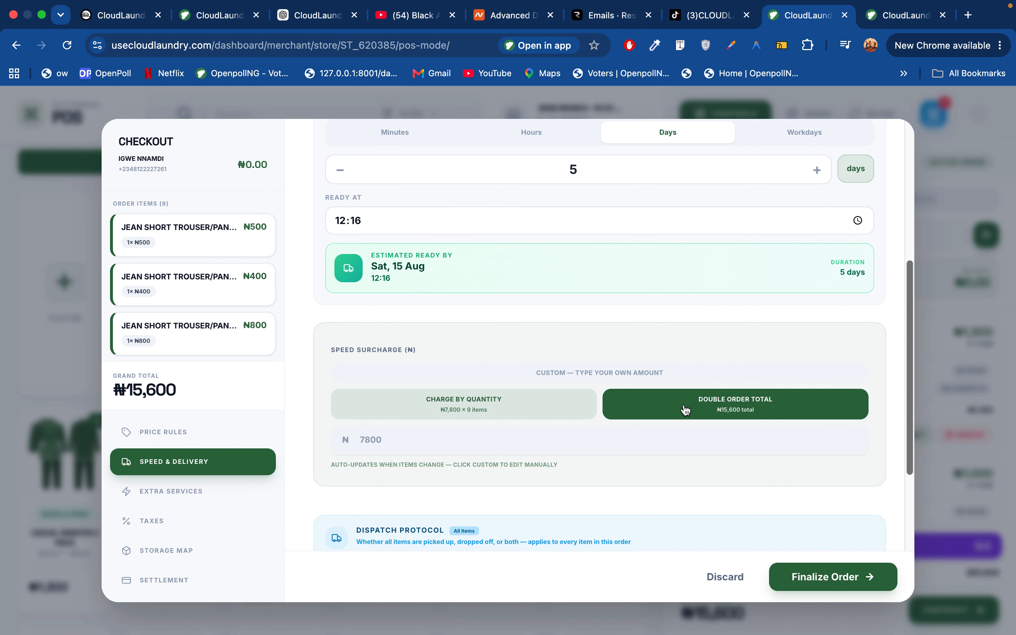
{"action": "left_click", "coordinate": [704, 410]}
Switch back to Standard speed with a custom surcharge of 0
{"action": "scroll", "coordinate": [558, 362], "scroll_direction": "up", "scroll_amount": 3}
{"action": "scroll", "coordinate": [557, 359], "scroll_direction": "up", "scroll_amount": 4}
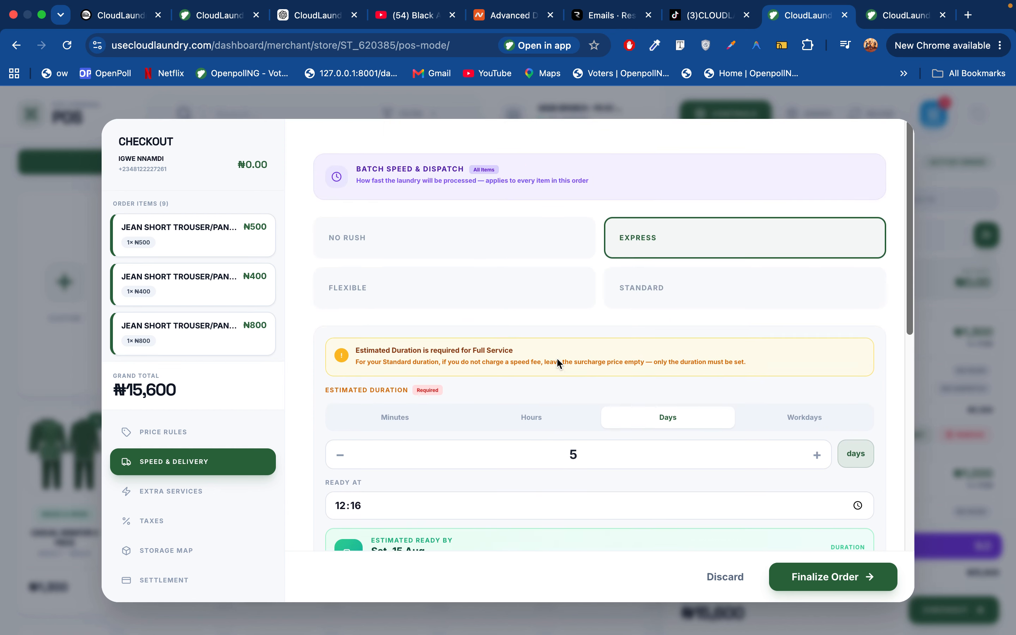
{"action": "left_click", "coordinate": [672, 287]}
{"action": "scroll", "coordinate": [649, 376], "scroll_direction": "down", "scroll_amount": 5}
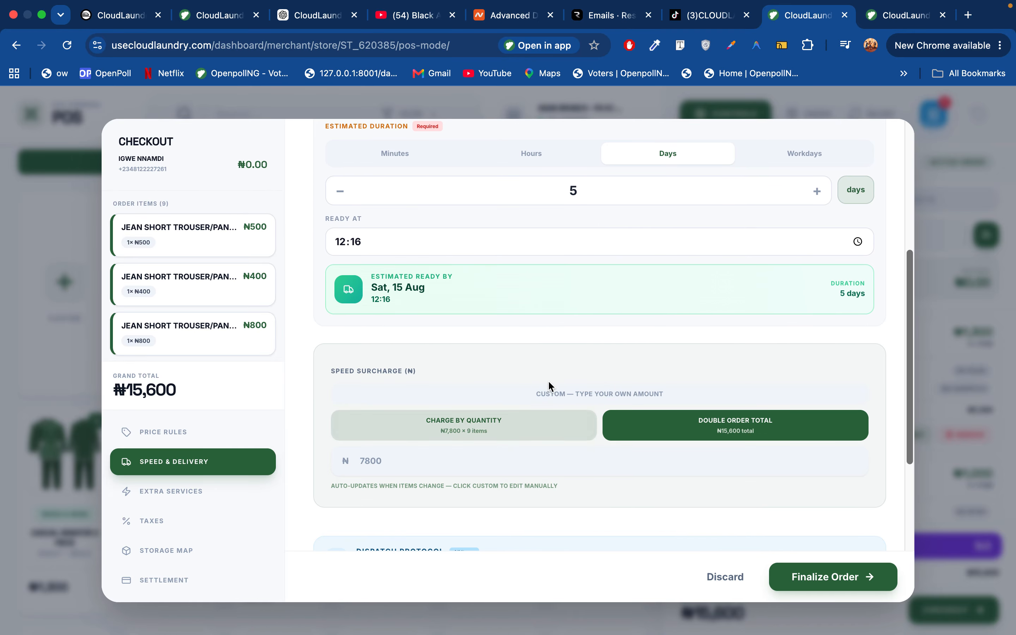
{"action": "left_click", "coordinate": [549, 394]}
{"action": "double_click", "coordinate": [363, 461]}
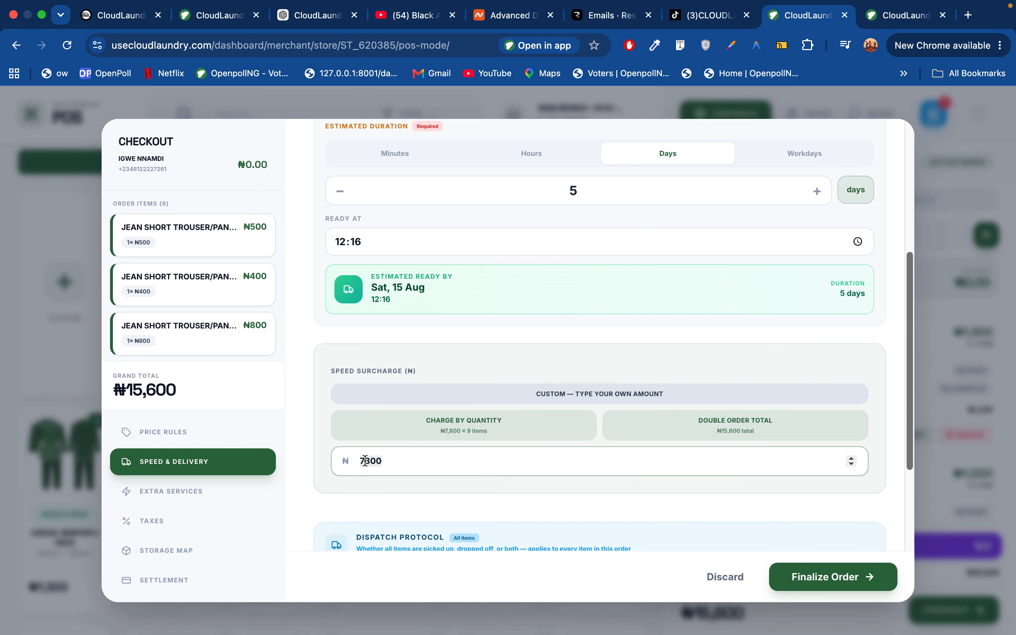
{"action": "type", "text": "0"}
{"action": "left_click", "coordinate": [498, 504]}
Choose Pick & Dropoff dispatch with a ₦3000 dispatch fee, making the total ₦10,800
{"action": "scroll", "coordinate": [498, 505], "scroll_direction": "down", "scroll_amount": 5}
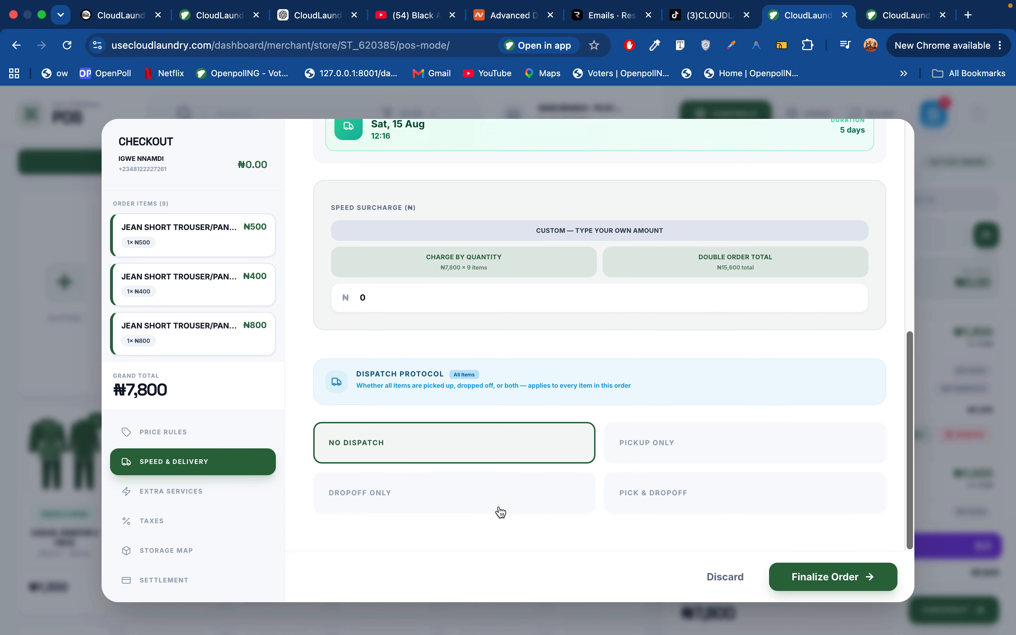
{"action": "scroll", "coordinate": [498, 510], "scroll_direction": "up", "scroll_amount": 10}
{"action": "scroll", "coordinate": [653, 317], "scroll_direction": "down", "scroll_amount": 10}
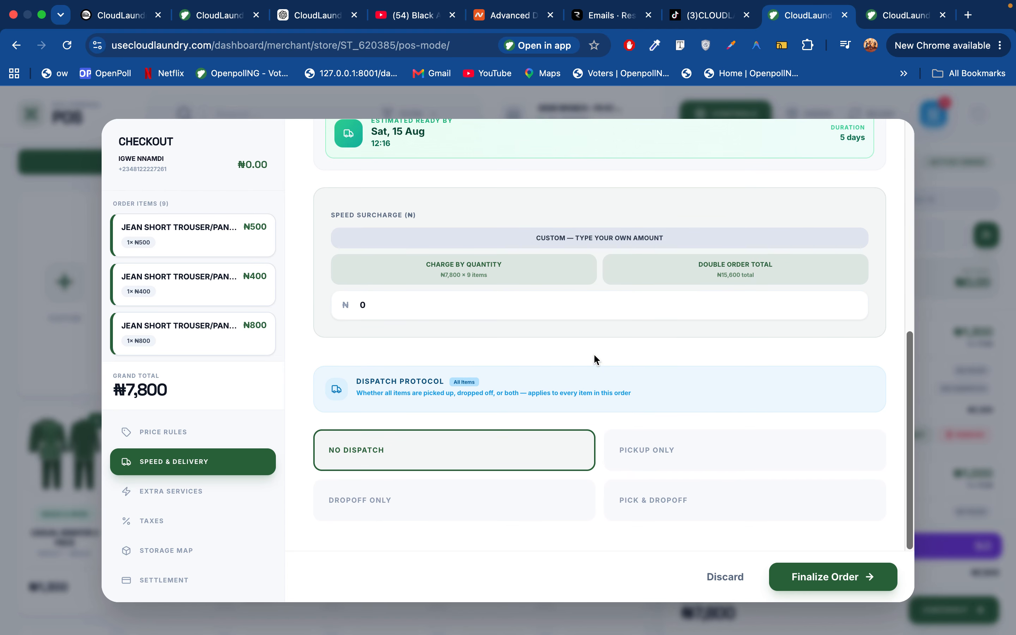
{"action": "left_click", "coordinate": [669, 502]}
{"action": "scroll", "coordinate": [671, 507], "scroll_direction": "down", "scroll_amount": 3}
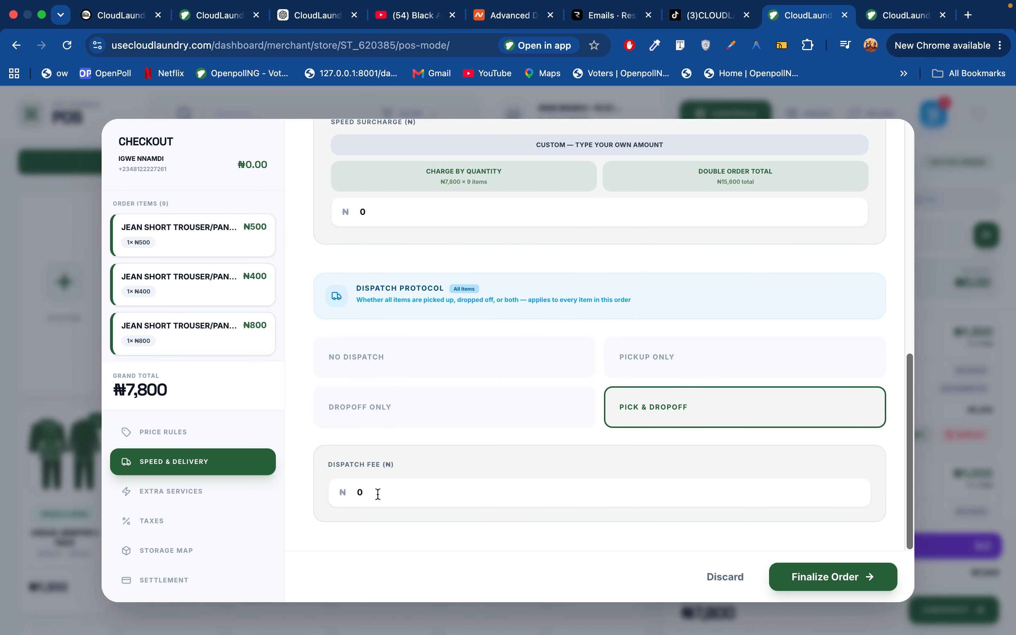
{"action": "left_click", "coordinate": [359, 491]}
{"action": "type", "text": "30"}
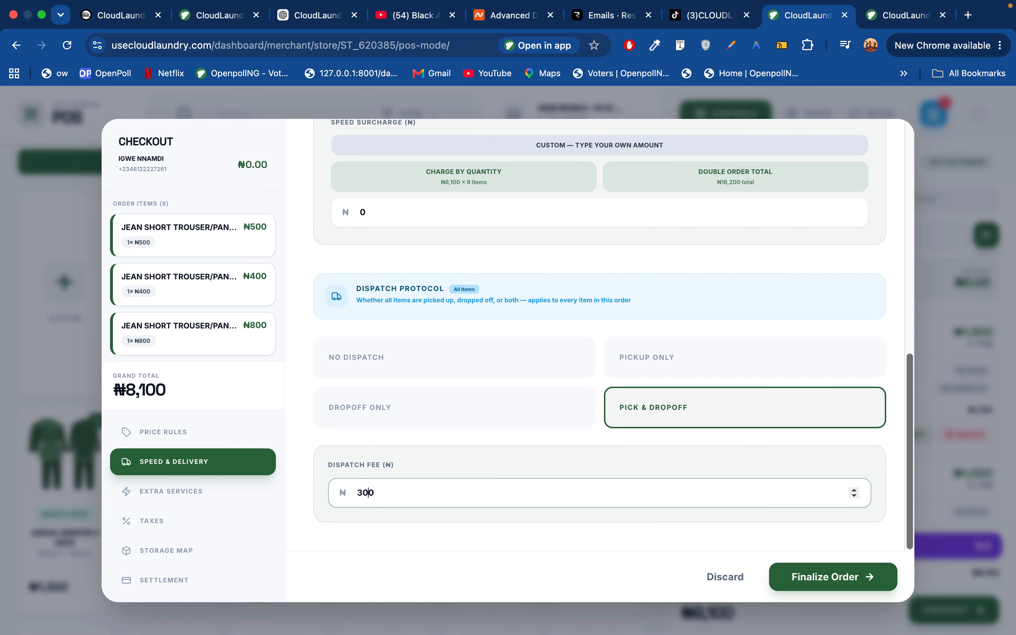
{"action": "type", "text": "0"}
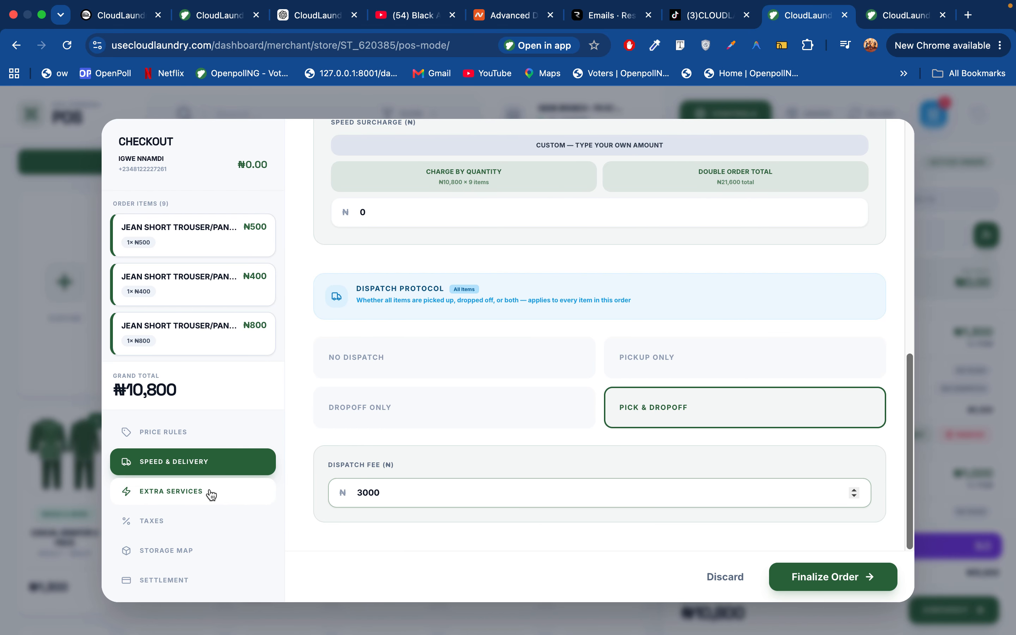
{"action": "left_click", "coordinate": [193, 495]}
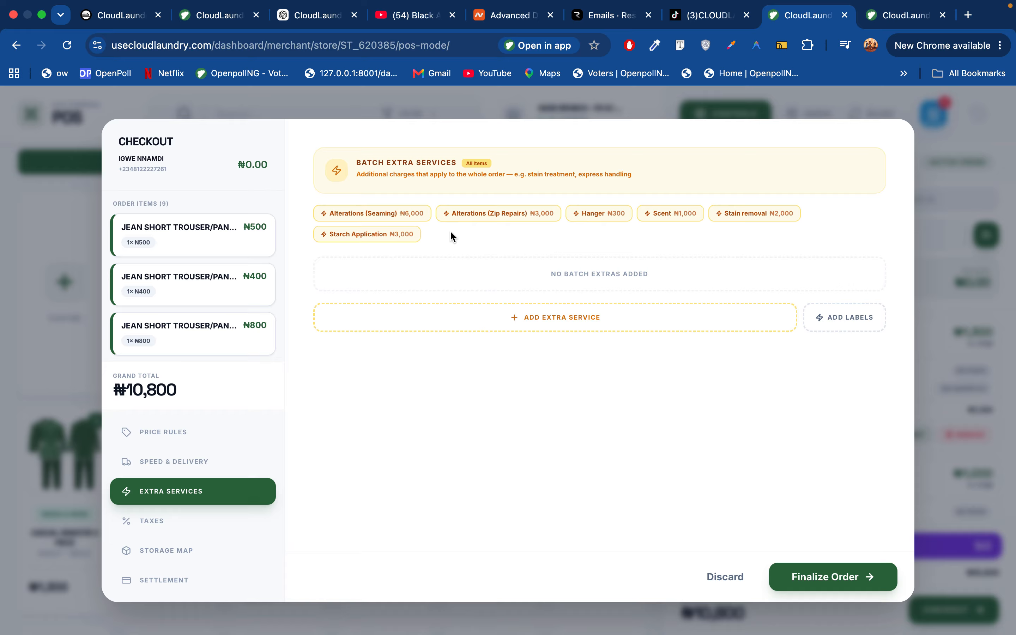
Add Stain removal as an order extra, after trying and removing a Scent extra
{"action": "left_click", "coordinate": [677, 218]}
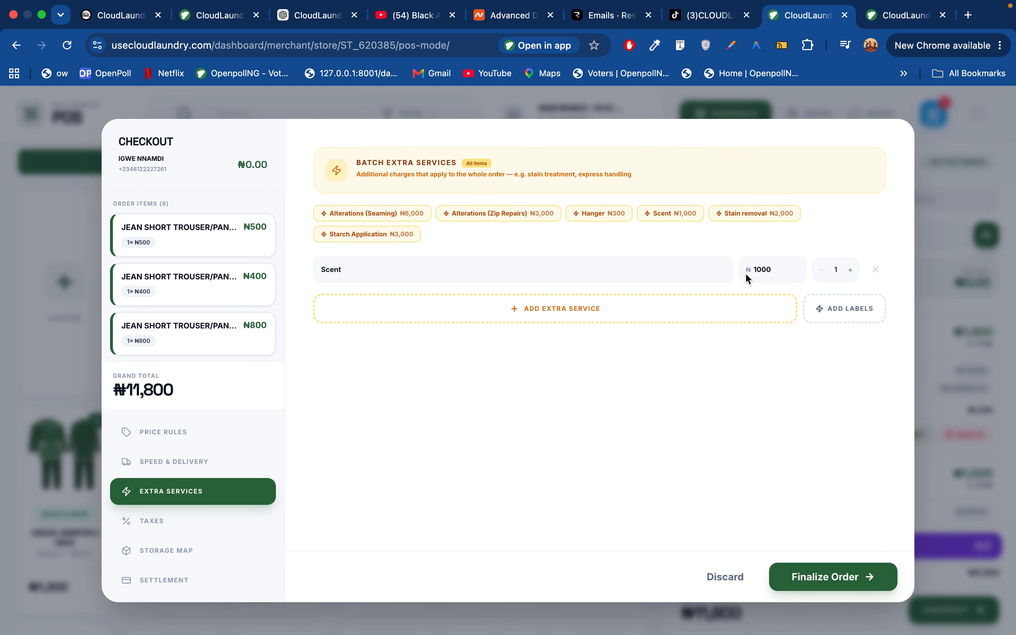
{"action": "left_click", "coordinate": [850, 270]}
{"action": "left_click", "coordinate": [851, 269]}
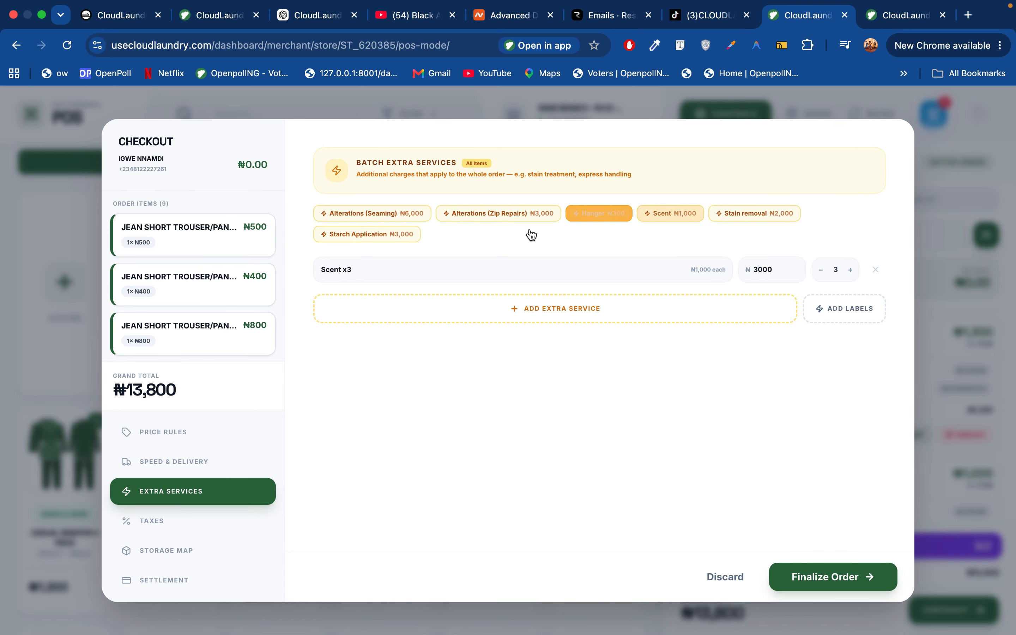
{"action": "left_click", "coordinate": [747, 214]}
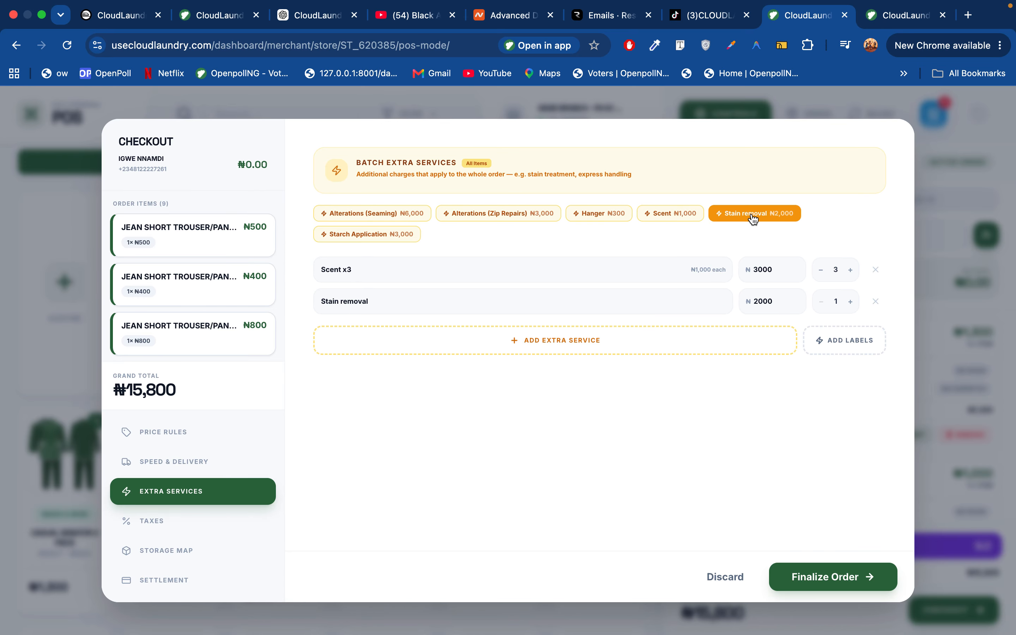
{"action": "left_click", "coordinate": [875, 270]}
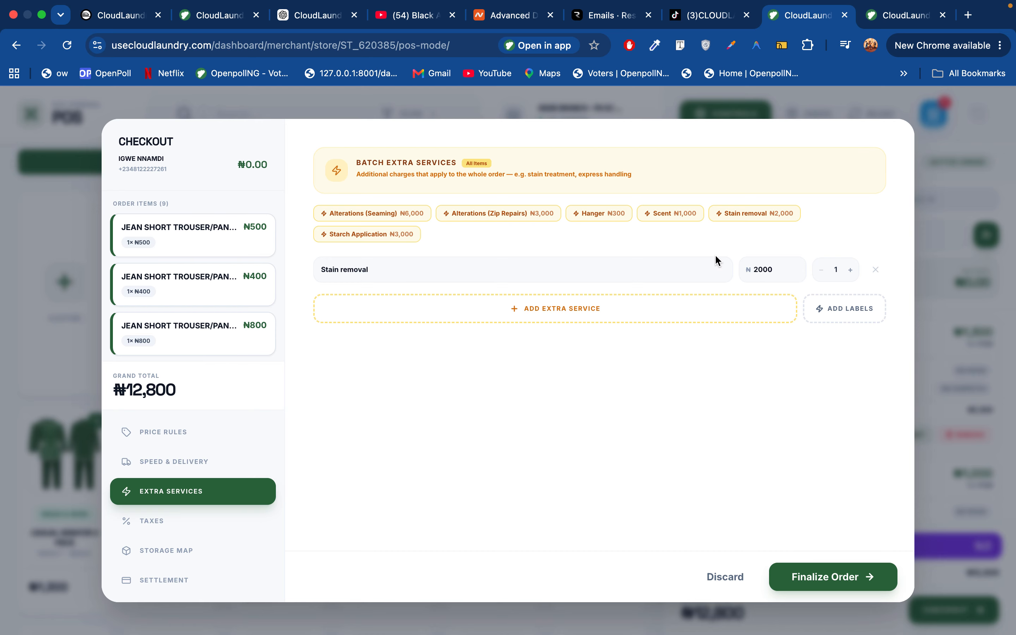
Add Alterations (Seaming) priced at 3000 and open the Extra Services Labels list
{"action": "left_click", "coordinate": [395, 214]}
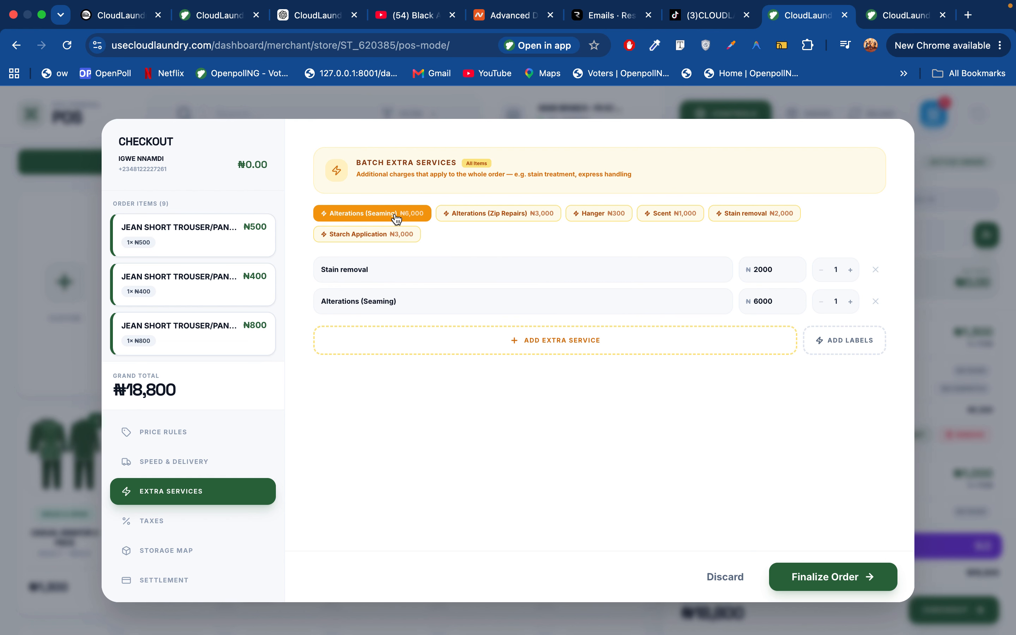
{"action": "left_click", "coordinate": [761, 302]}
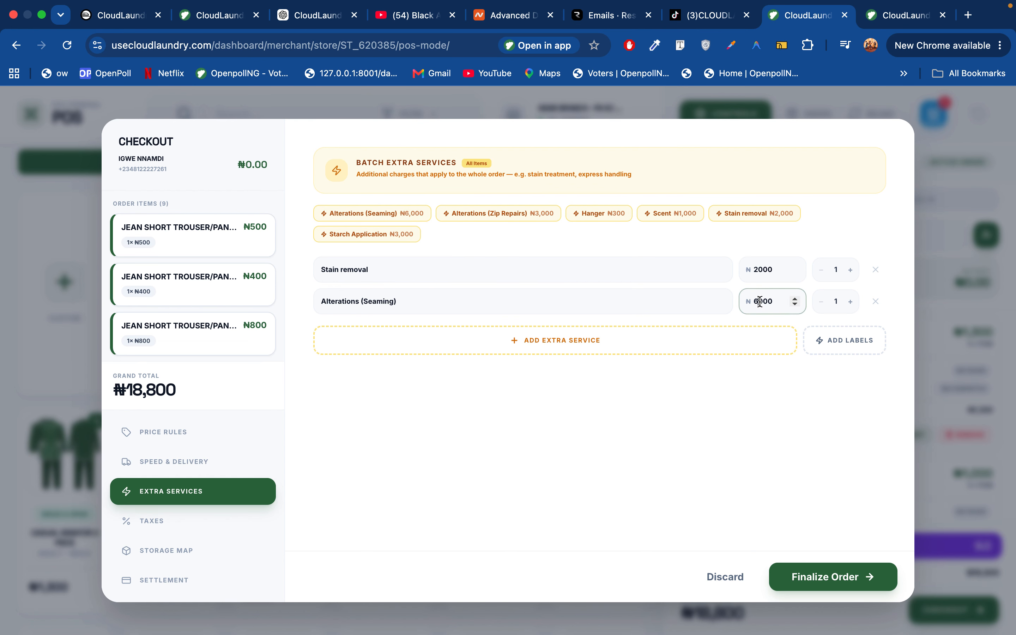
{"action": "key", "text": "BackSpace"}
{"action": "type", "text": "3"}
{"action": "left_click", "coordinate": [859, 350]}
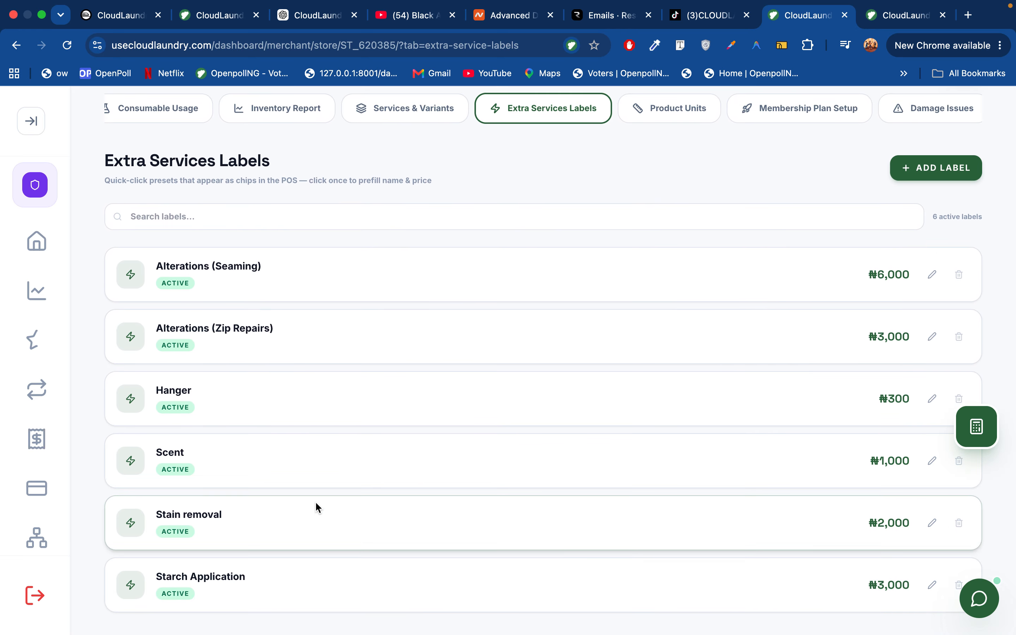
{"action": "scroll", "coordinate": [872, 315], "scroll_direction": "up", "scroll_amount": 3}
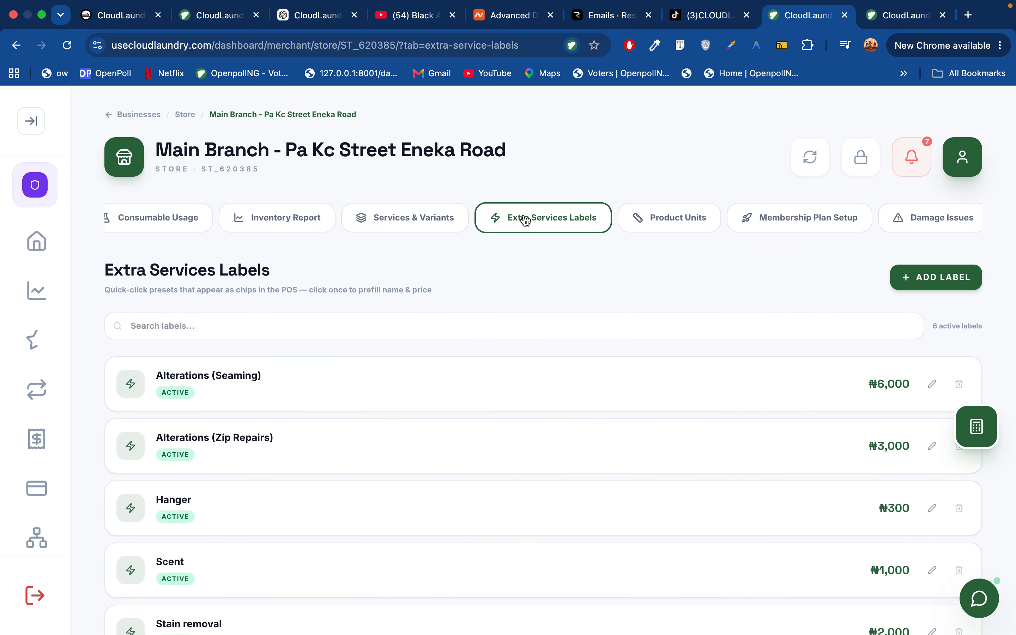
Relaunch POS mode, reopen checkout, and add Alterations (Zip Repairs) at ₦3000, totalling ₦18,800
{"action": "left_click", "coordinate": [529, 227]}
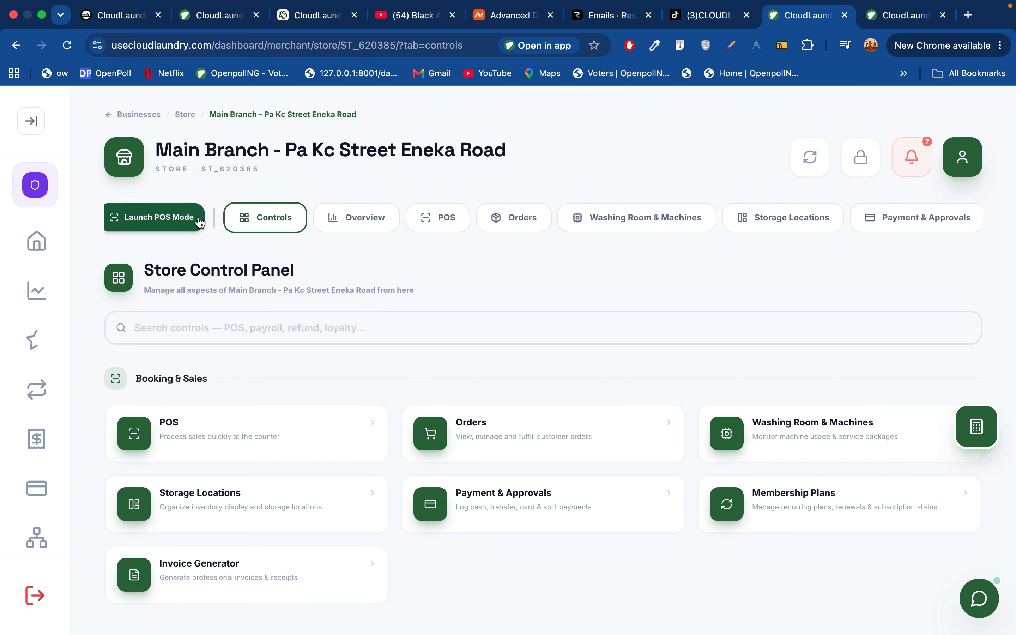
{"action": "left_click", "coordinate": [185, 219]}
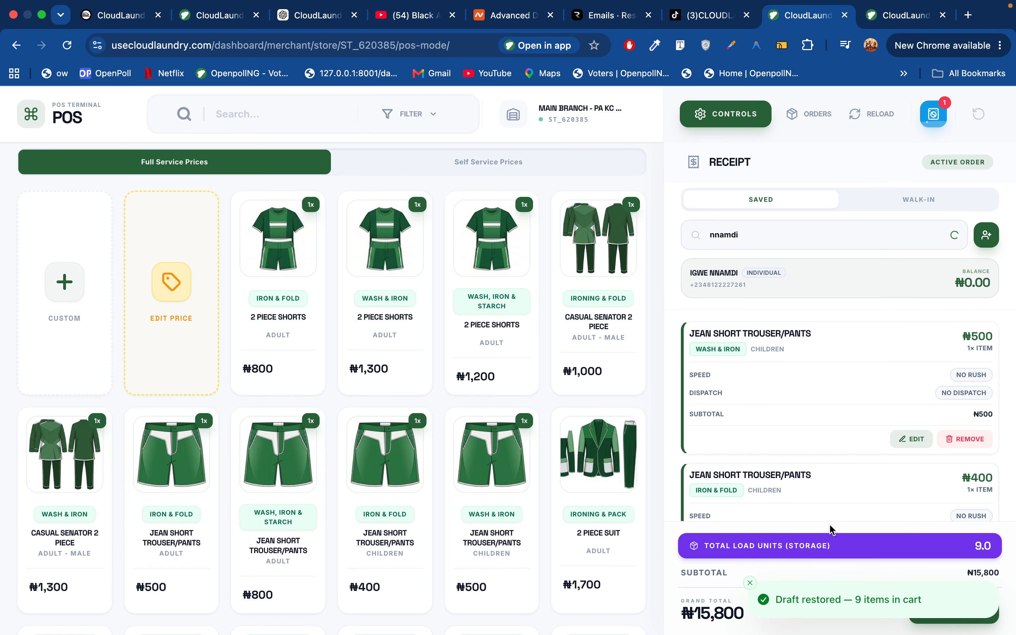
{"action": "left_click", "coordinate": [749, 582]}
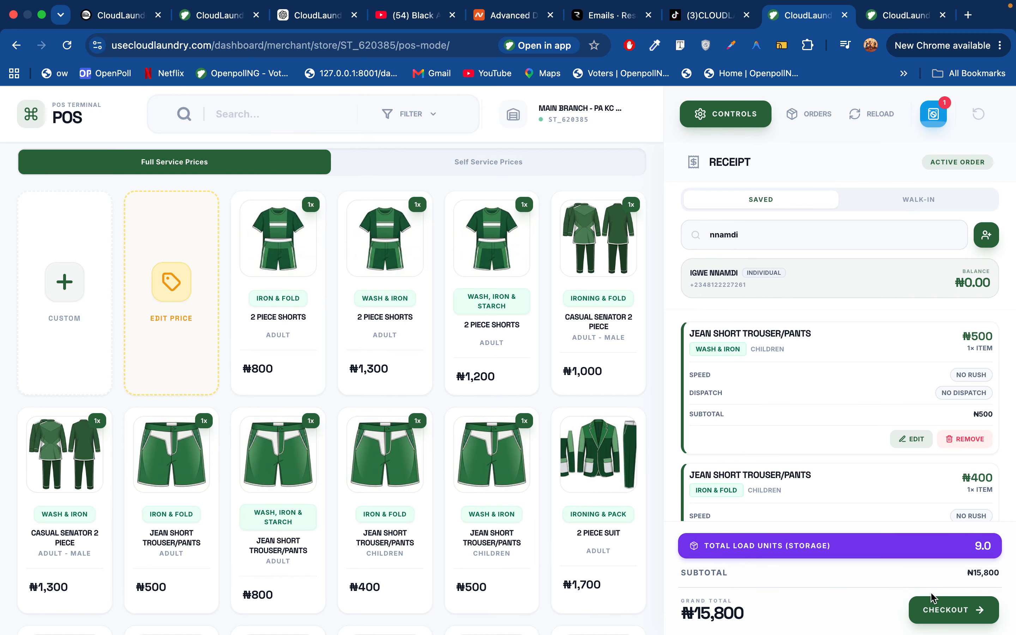
{"action": "left_click", "coordinate": [958, 611]}
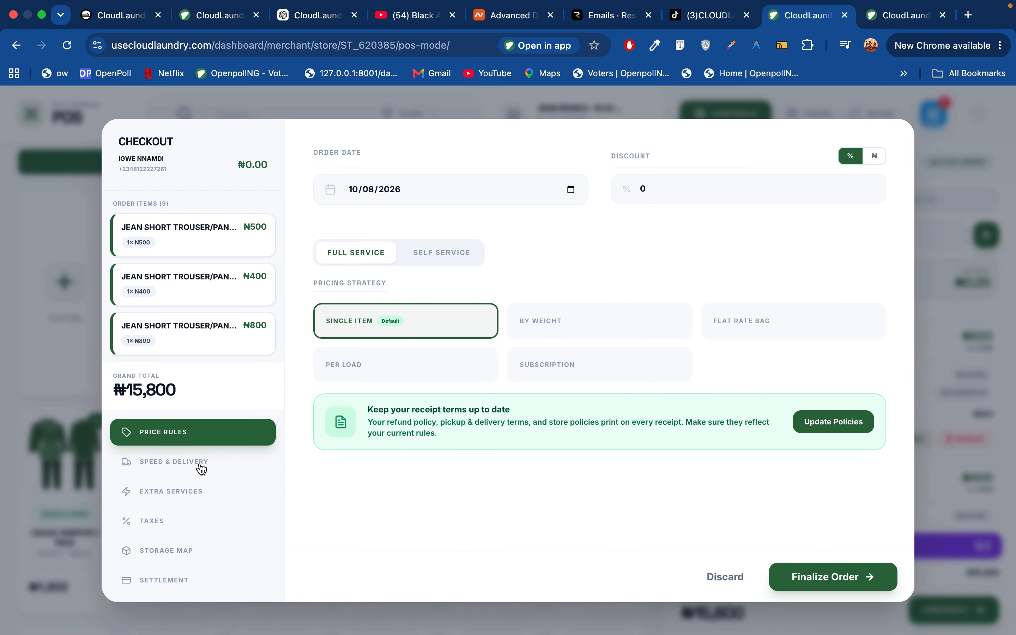
{"action": "left_click", "coordinate": [175, 493]}
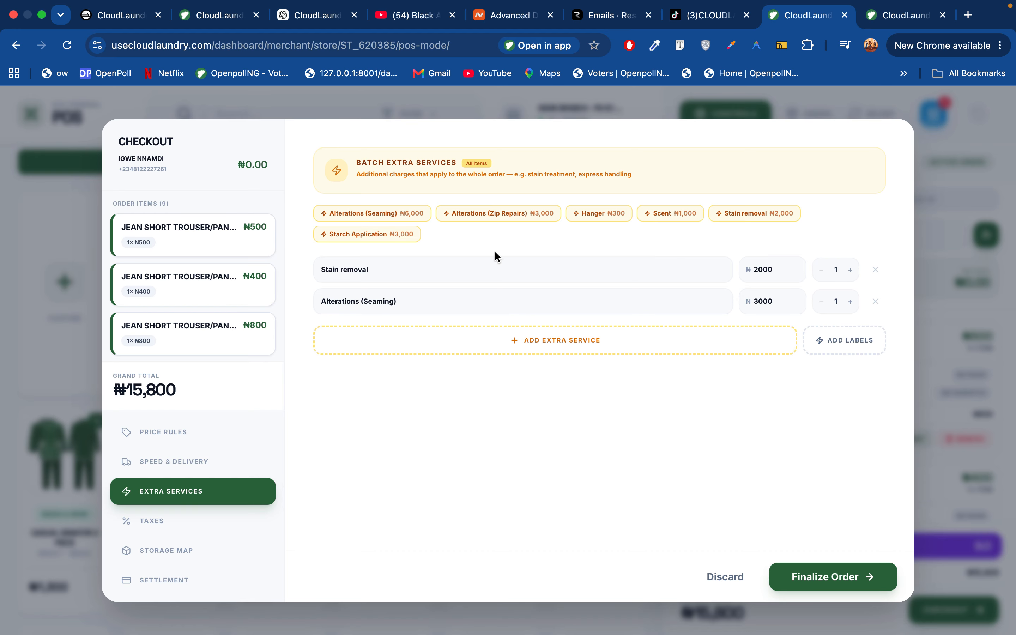
{"action": "left_click", "coordinate": [496, 218]}
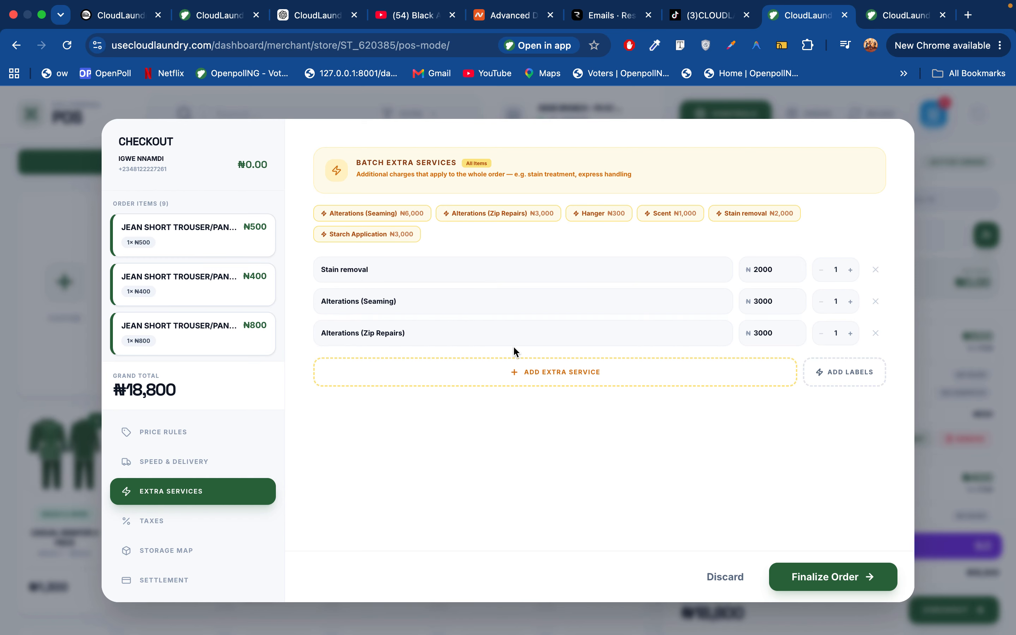
Apply 7.5% VAT and store the order in shelf compartment A2, bringing the total to ₦20,210
{"action": "left_click", "coordinate": [165, 523]}
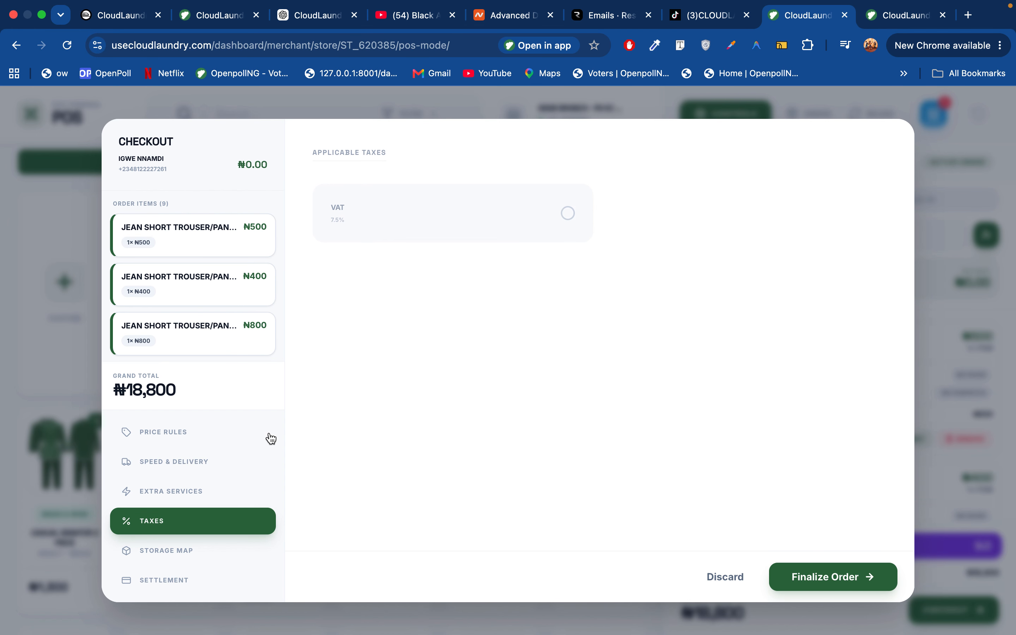
{"action": "left_click", "coordinate": [490, 225]}
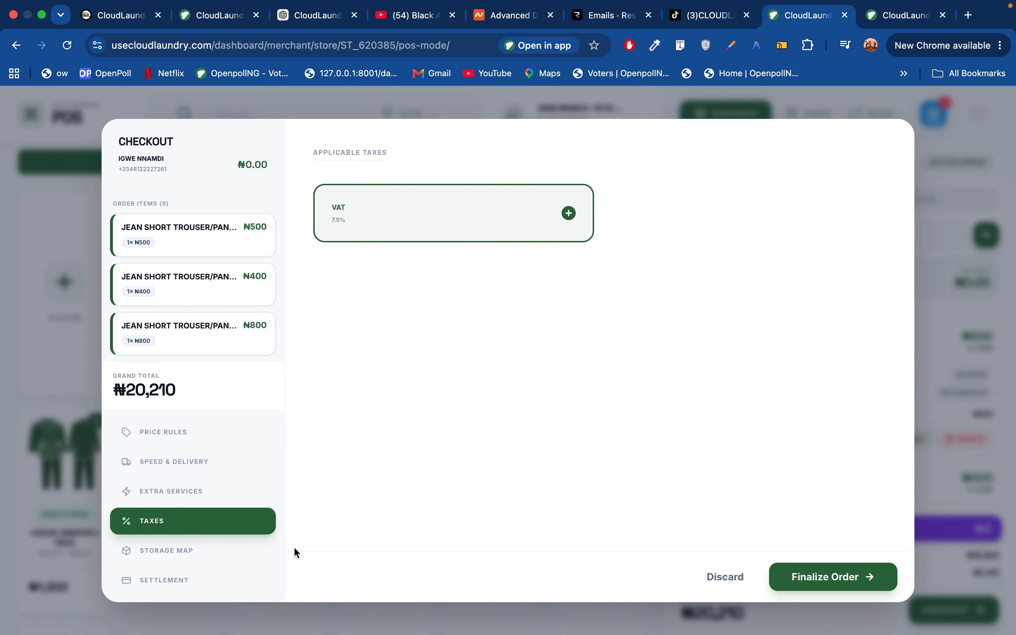
{"action": "left_click", "coordinate": [157, 553]}
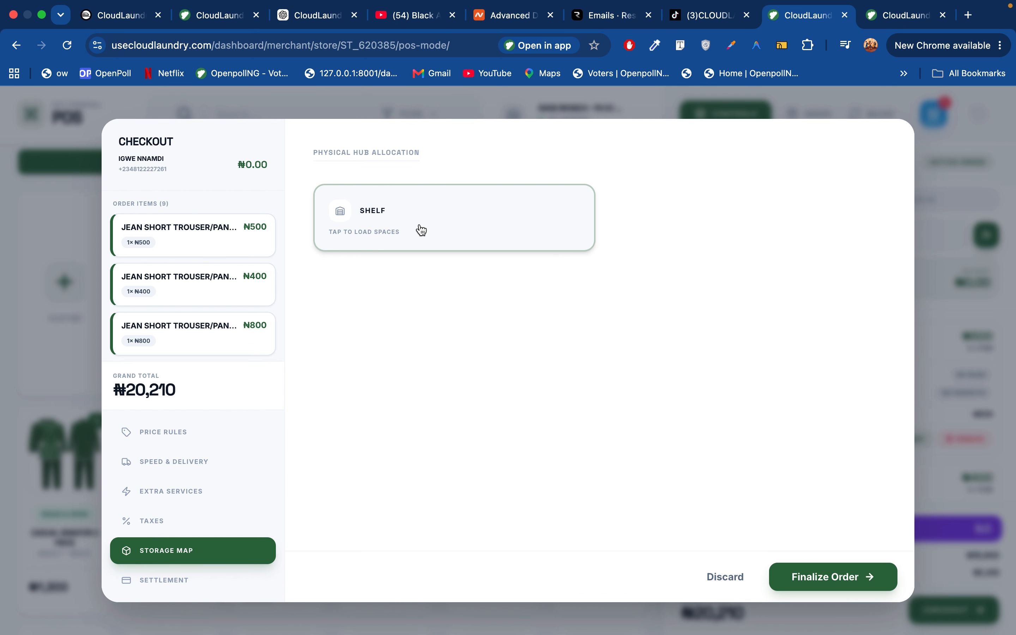
{"action": "left_click", "coordinate": [429, 230]}
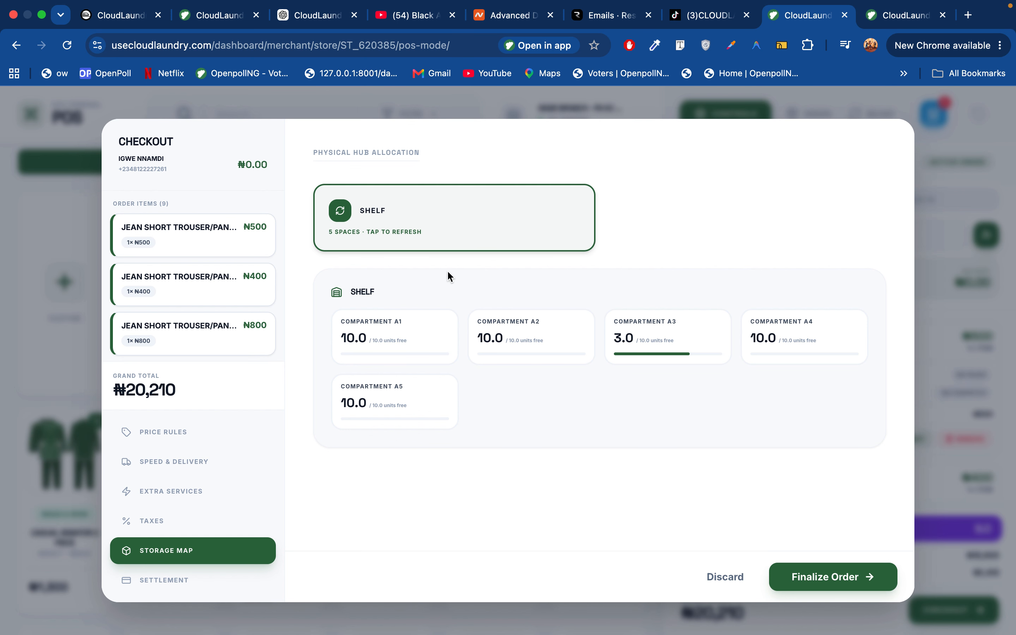
{"action": "left_click", "coordinate": [541, 338]}
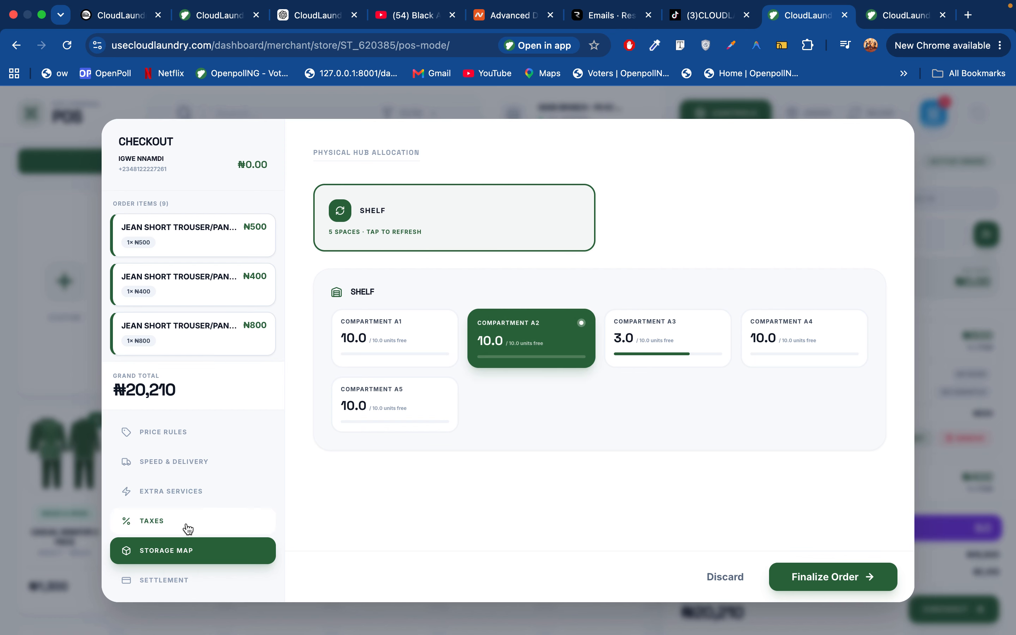
{"action": "left_click", "coordinate": [163, 582]}
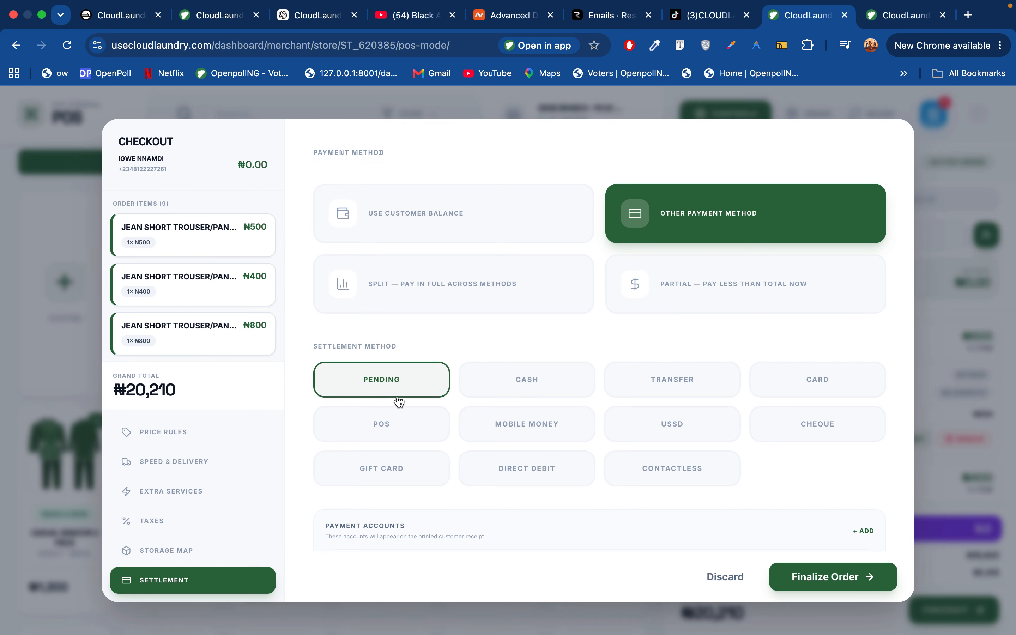
Try a split payment with 500 in Cash plus a second Transfer row
{"action": "left_click", "coordinate": [464, 293]}
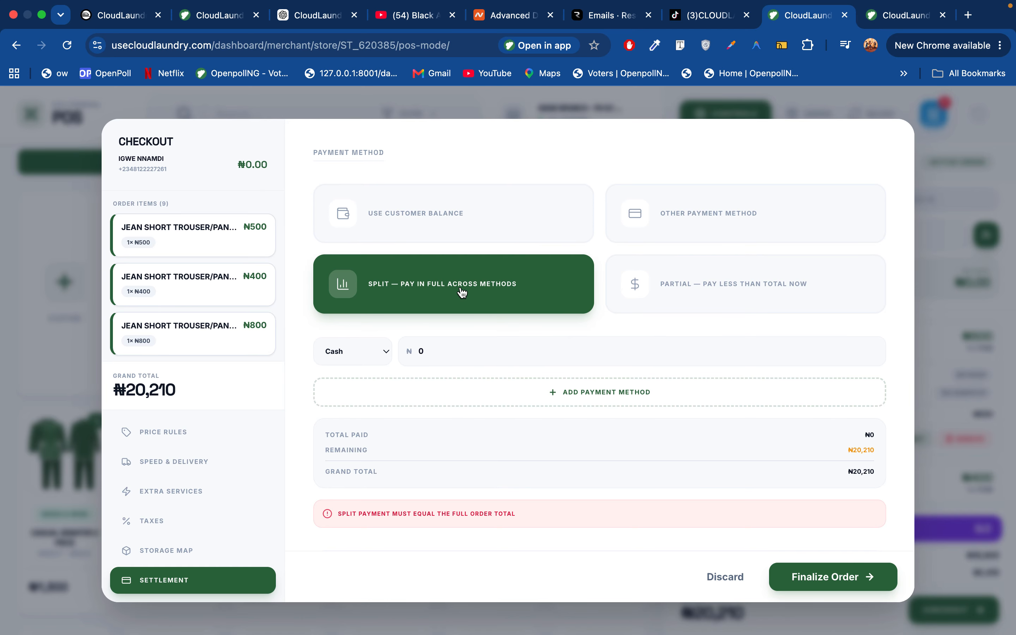
{"action": "left_click", "coordinate": [353, 354]}
{"action": "left_click", "coordinate": [353, 352]}
{"action": "left_click", "coordinate": [419, 348]}
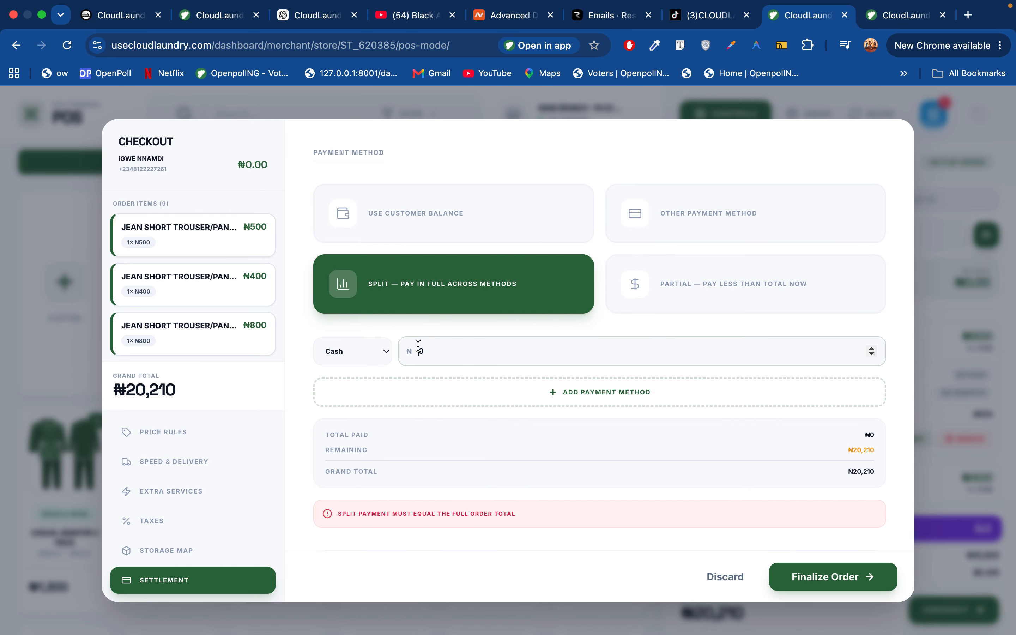
{"action": "type", "text": "5000"}
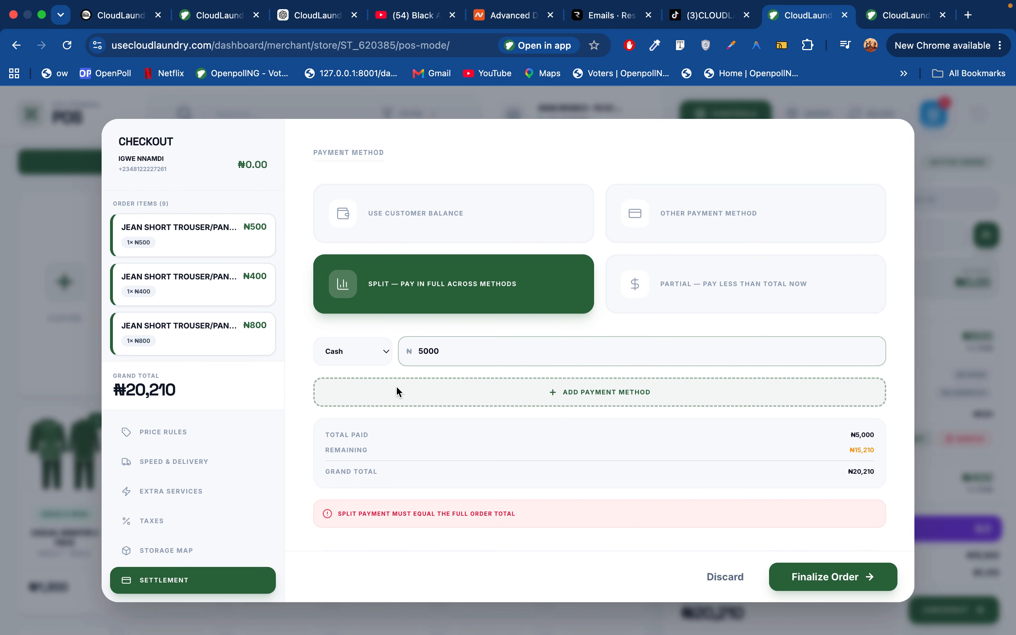
{"action": "left_click", "coordinate": [397, 390]}
{"action": "left_click", "coordinate": [363, 386]}
{"action": "left_click", "coordinate": [344, 402]}
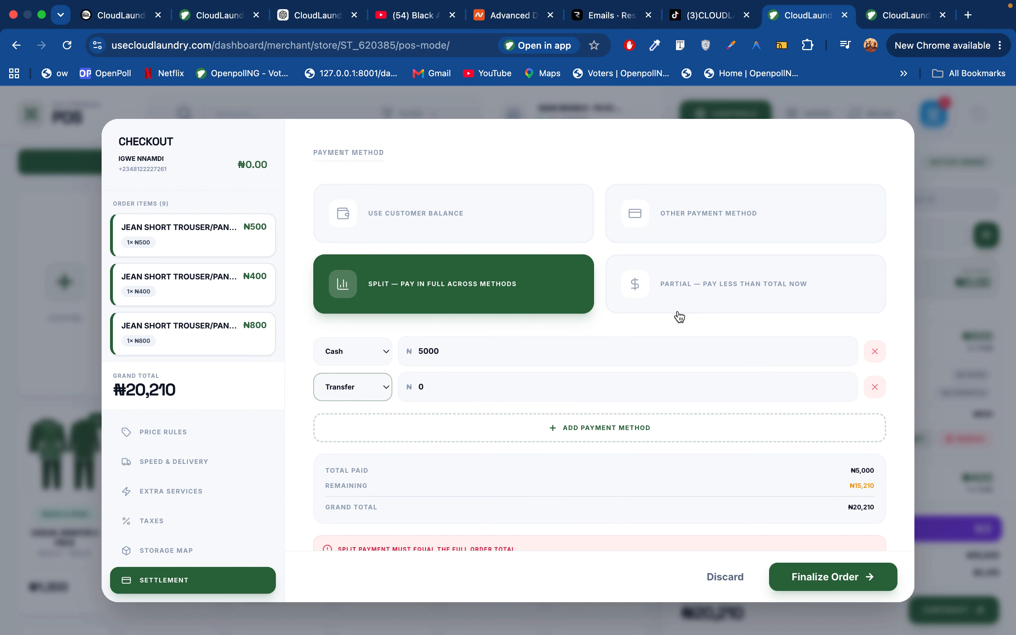
After trying Partial, keep Other Payment Method, enable Access Bank on receipts, and add a payment account
{"action": "left_click", "coordinate": [689, 293]}
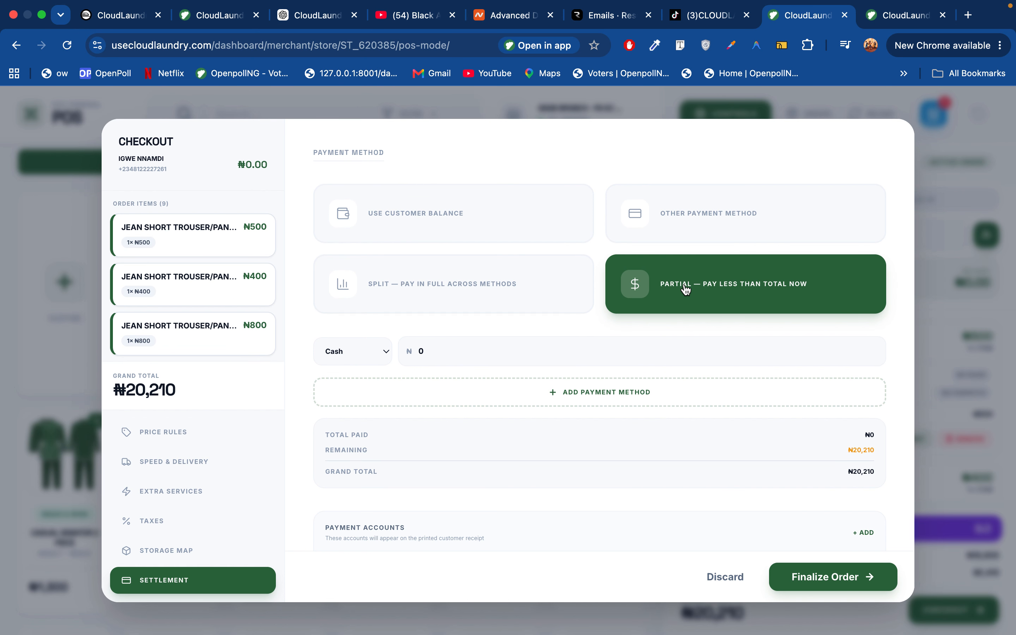
{"action": "left_click", "coordinate": [420, 350]}
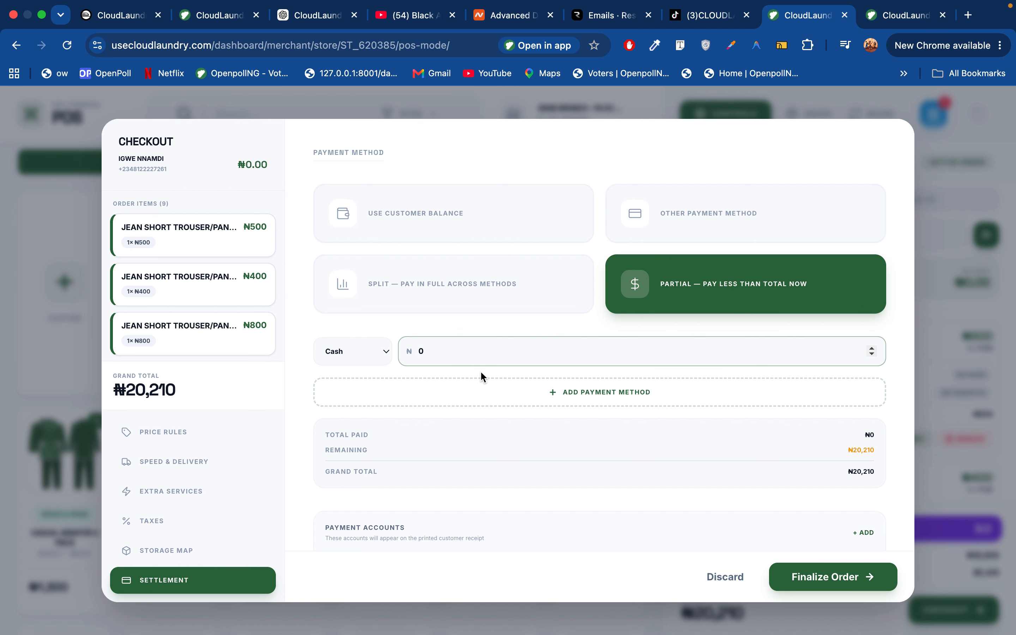
{"action": "left_click", "coordinate": [699, 220]}
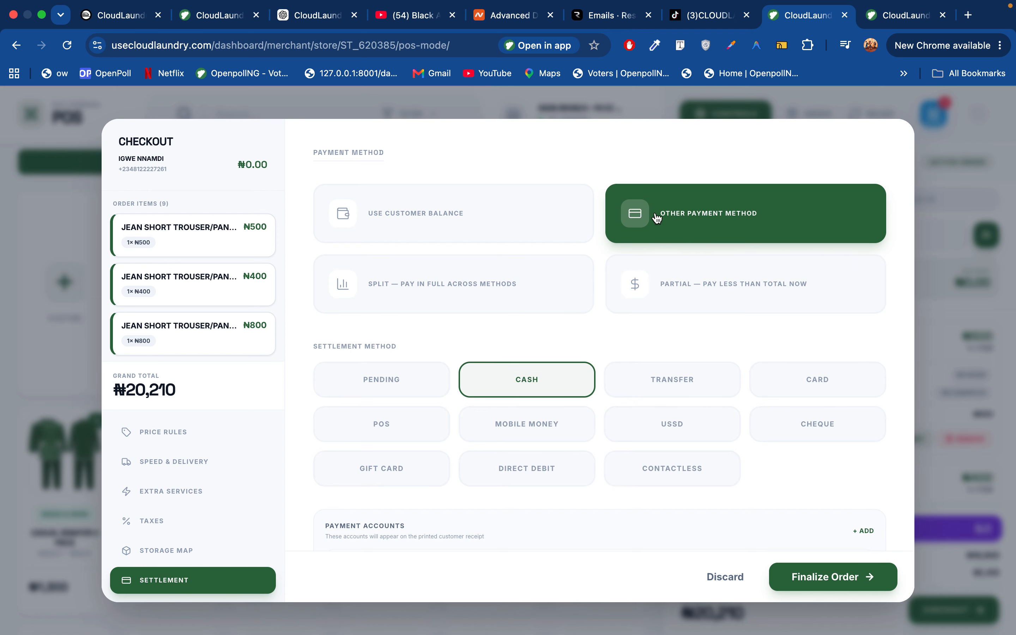
{"action": "scroll", "coordinate": [588, 360], "scroll_direction": "down", "scroll_amount": 2}
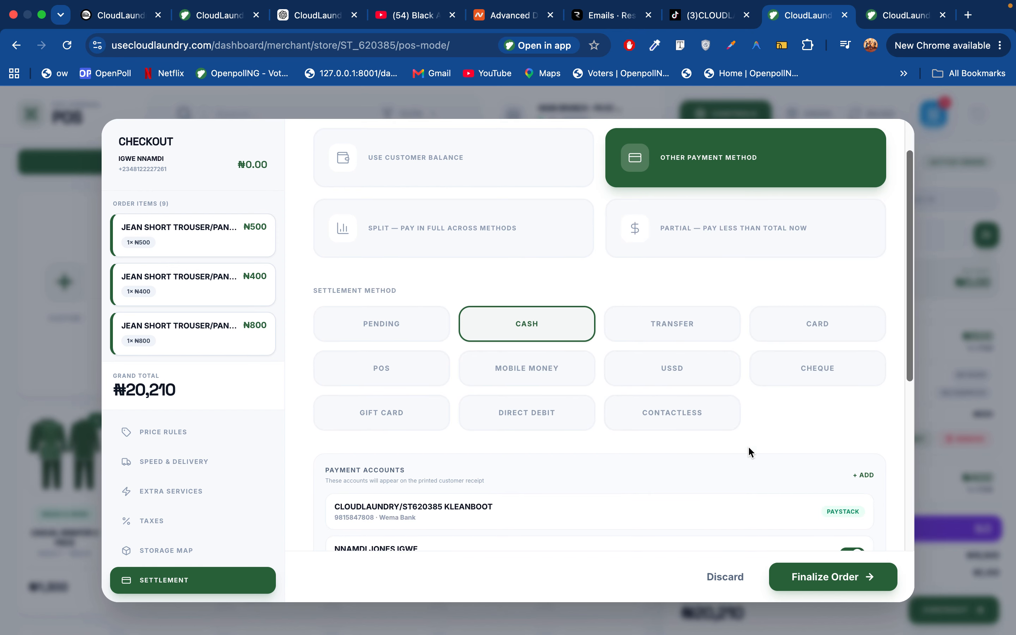
{"action": "scroll", "coordinate": [748, 449], "scroll_direction": "down", "scroll_amount": 6}
{"action": "scroll", "coordinate": [748, 446], "scroll_direction": "up", "scroll_amount": 3}
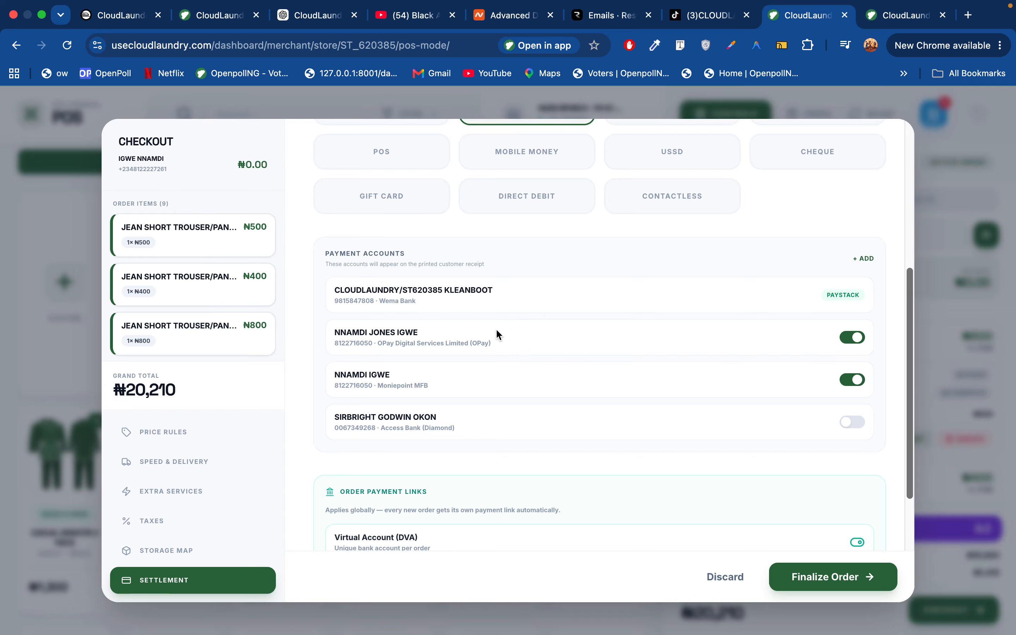
{"action": "left_click", "coordinate": [856, 423]}
{"action": "left_click", "coordinate": [868, 261]}
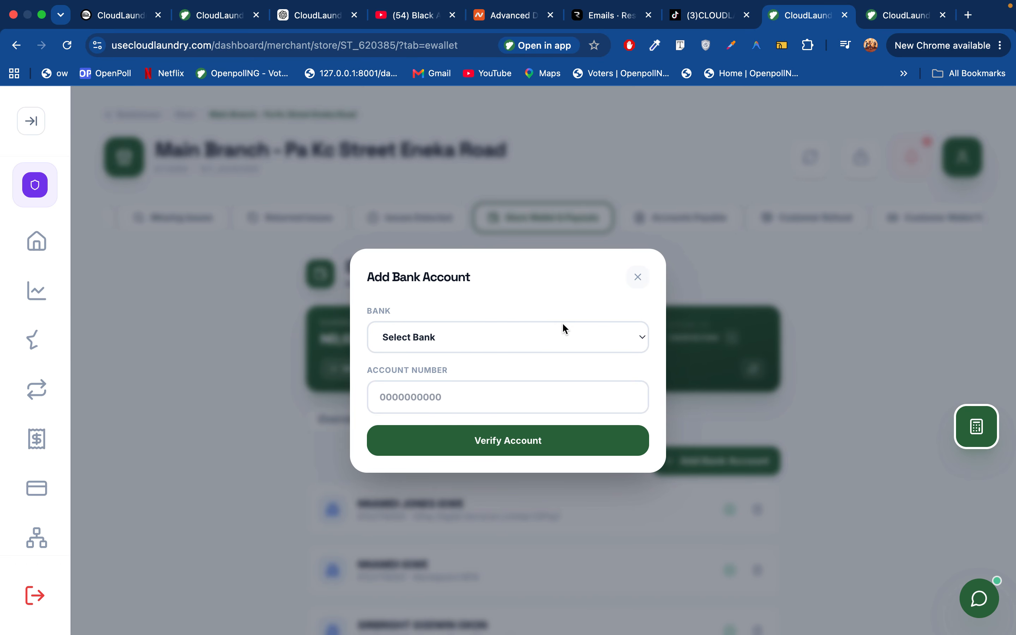
Pick a bank, close Add Bank Account unsaved, and relaunch POS with the 9-item draft restored
{"action": "left_click", "coordinate": [463, 335]}
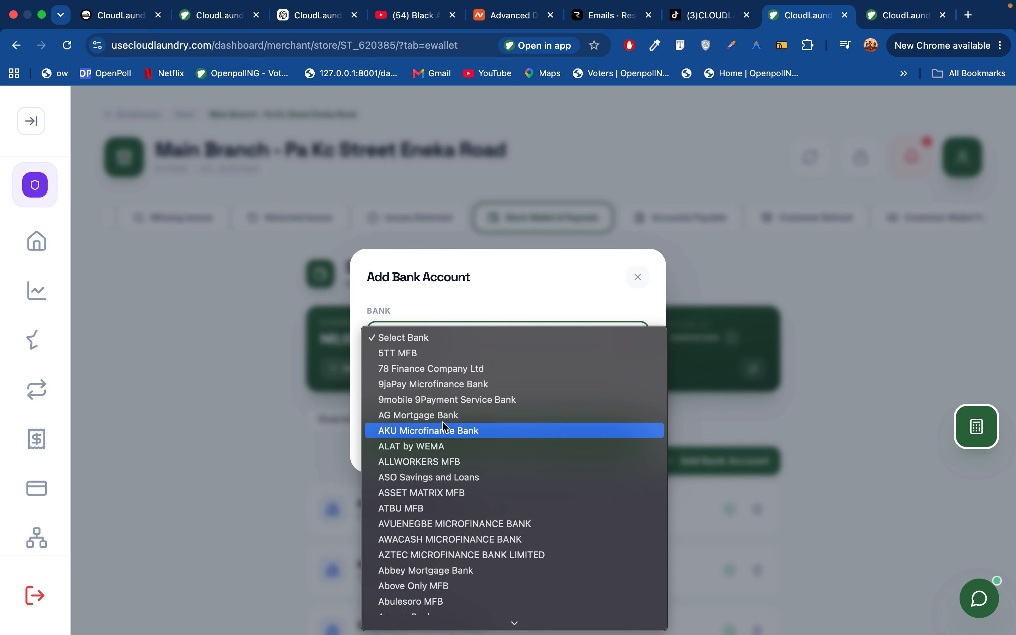
{"action": "left_click", "coordinate": [483, 400]}
{"action": "left_click", "coordinate": [634, 274]}
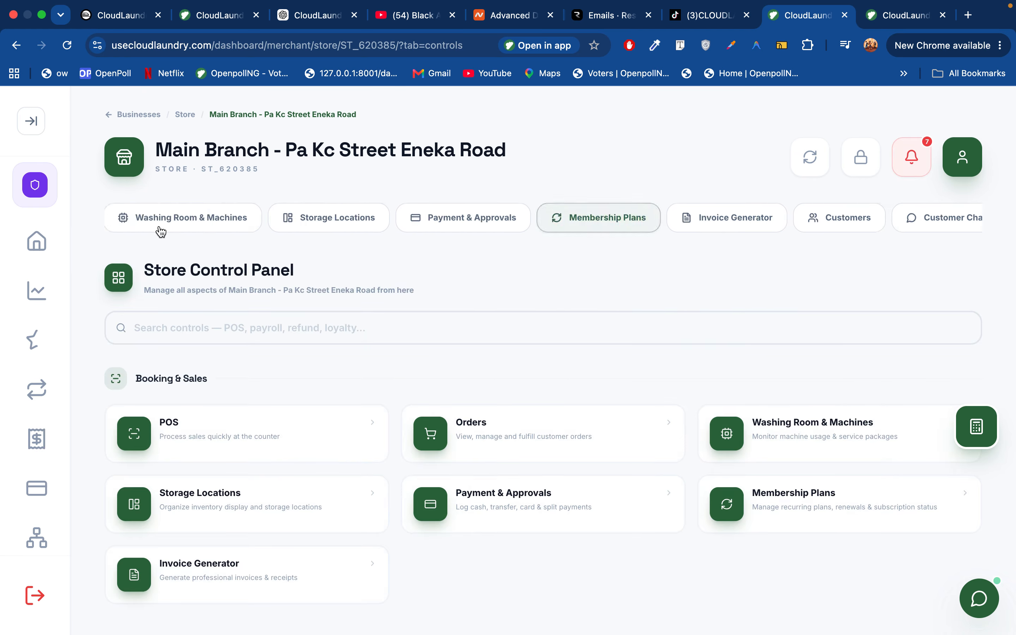
{"action": "left_click", "coordinate": [139, 218]}
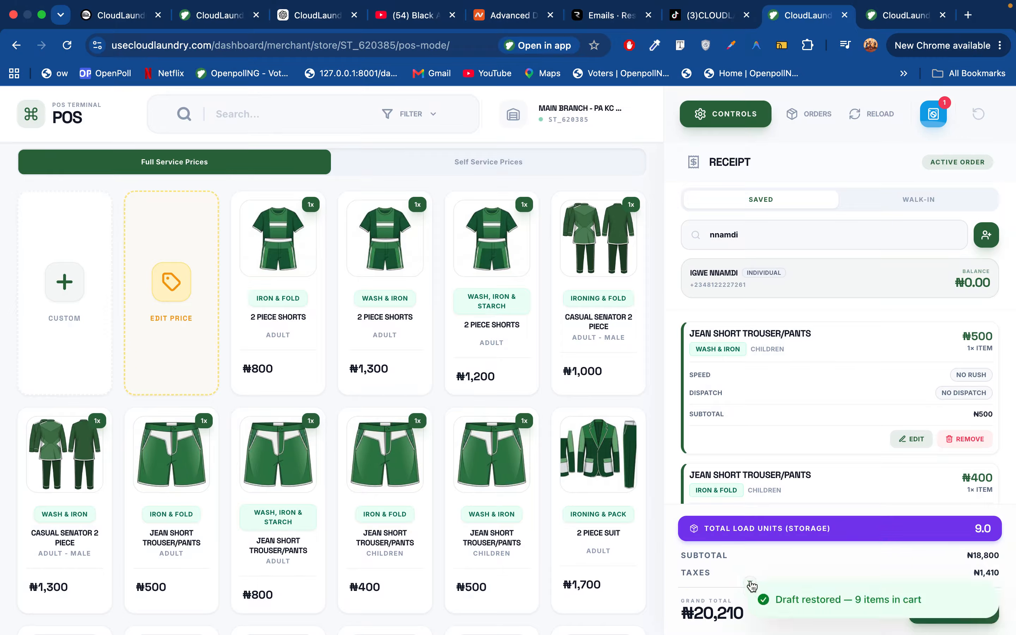
Check out the restored order with settlement method Pending and confirm it
{"action": "left_click", "coordinate": [953, 608]}
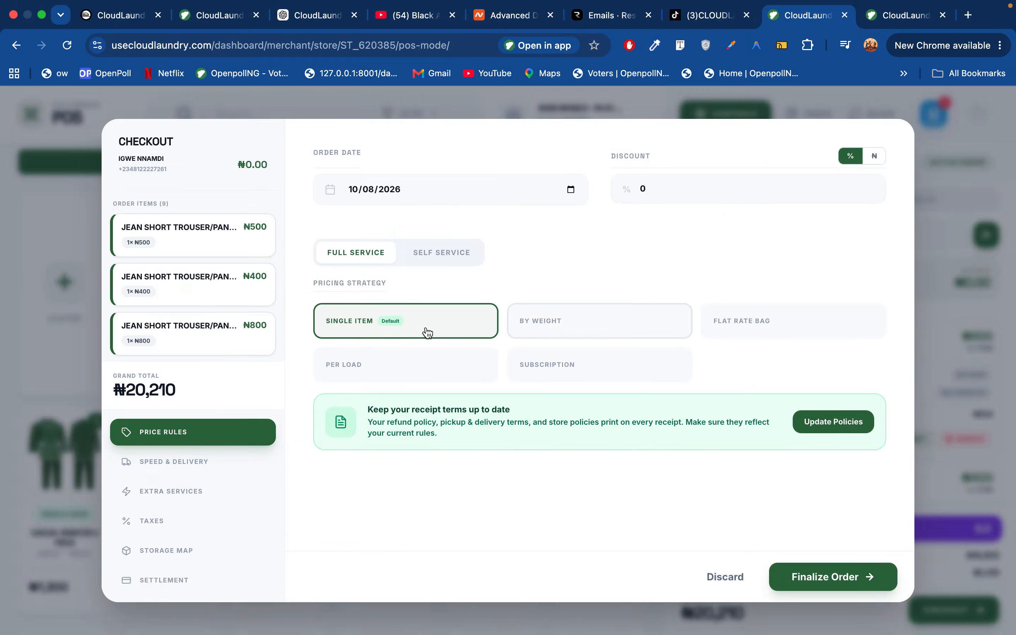
{"action": "left_click", "coordinate": [169, 578]}
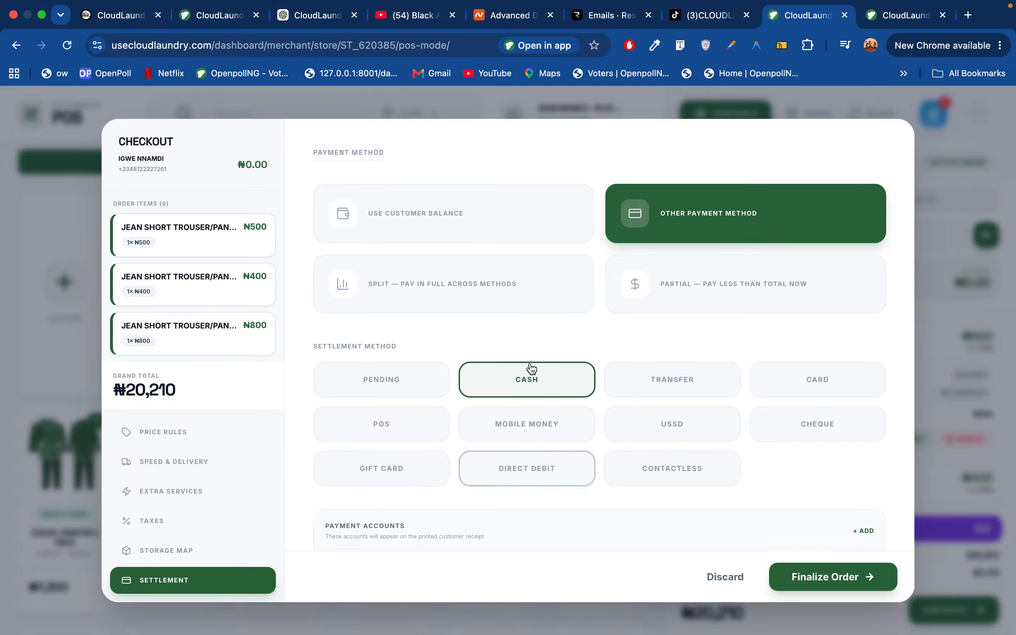
{"action": "left_click", "coordinate": [408, 374]}
{"action": "scroll", "coordinate": [726, 524], "scroll_direction": "down", "scroll_amount": 2}
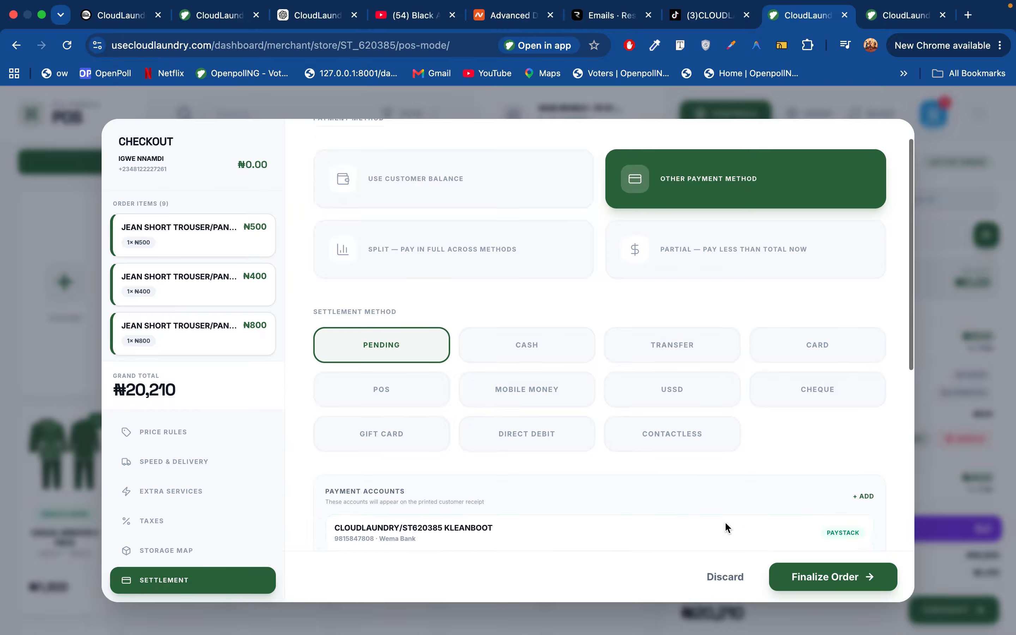
{"action": "scroll", "coordinate": [726, 524], "scroll_direction": "down", "scroll_amount": 10}
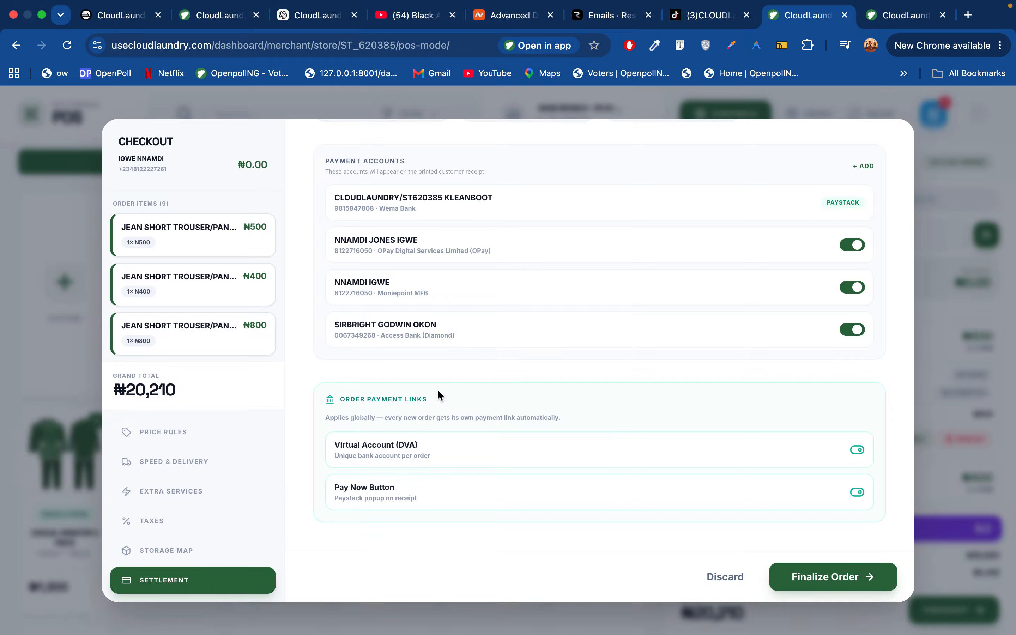
{"action": "scroll", "coordinate": [437, 394], "scroll_direction": "up", "scroll_amount": 5}
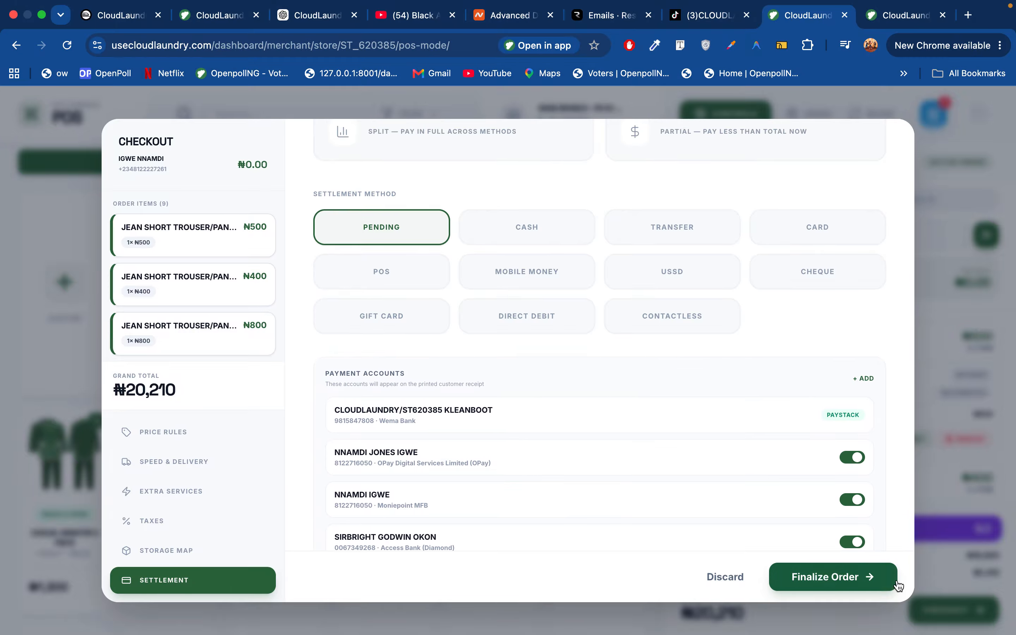
{"action": "left_click", "coordinate": [826, 583]}
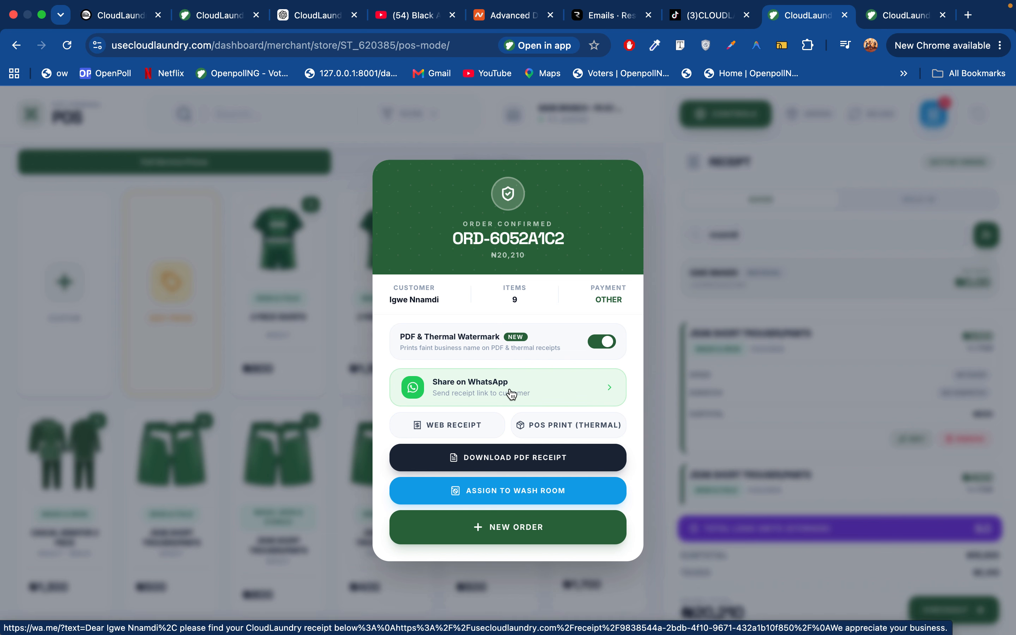
Download the ₦20,210 order's PDF receipt and open the downloaded file
{"action": "left_click", "coordinate": [511, 465]}
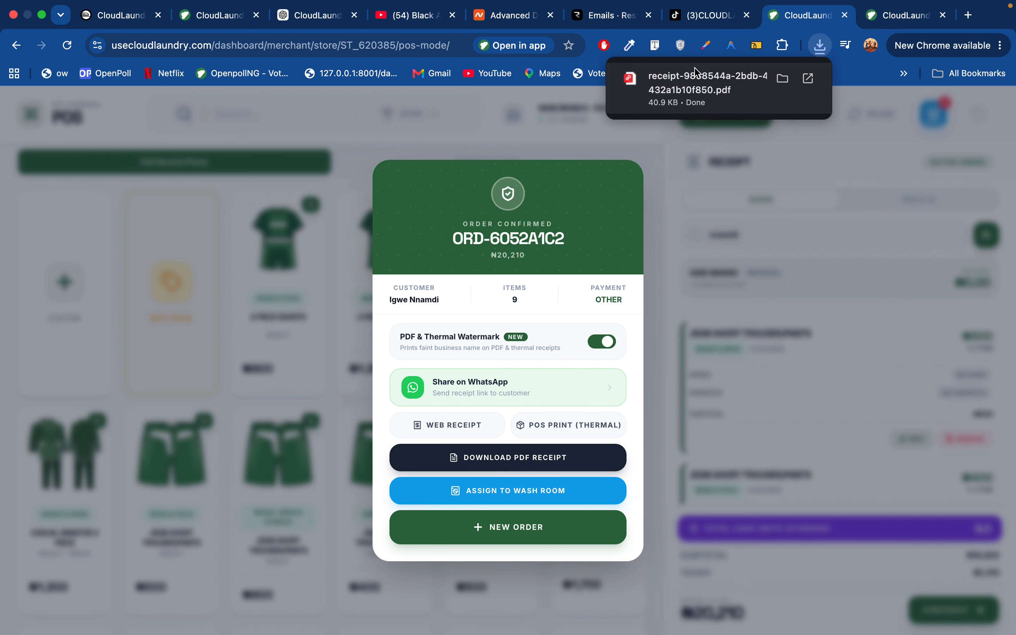
{"action": "left_click", "coordinate": [695, 77]}
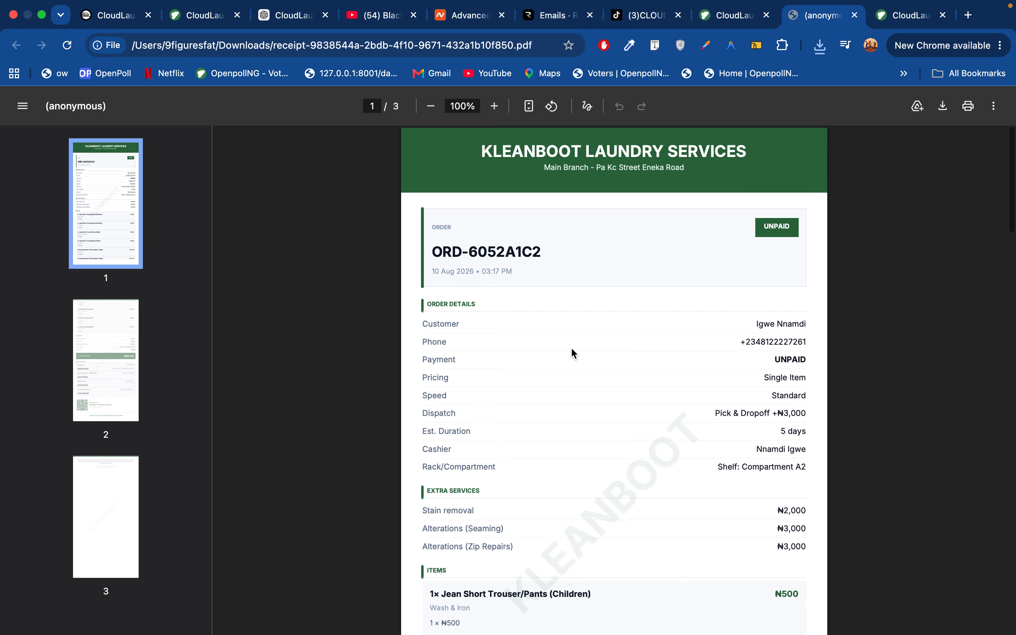
{"action": "scroll", "coordinate": [571, 348], "scroll_direction": "down", "scroll_amount": 3}
{"action": "scroll", "coordinate": [573, 347], "scroll_direction": "down", "scroll_amount": 15}
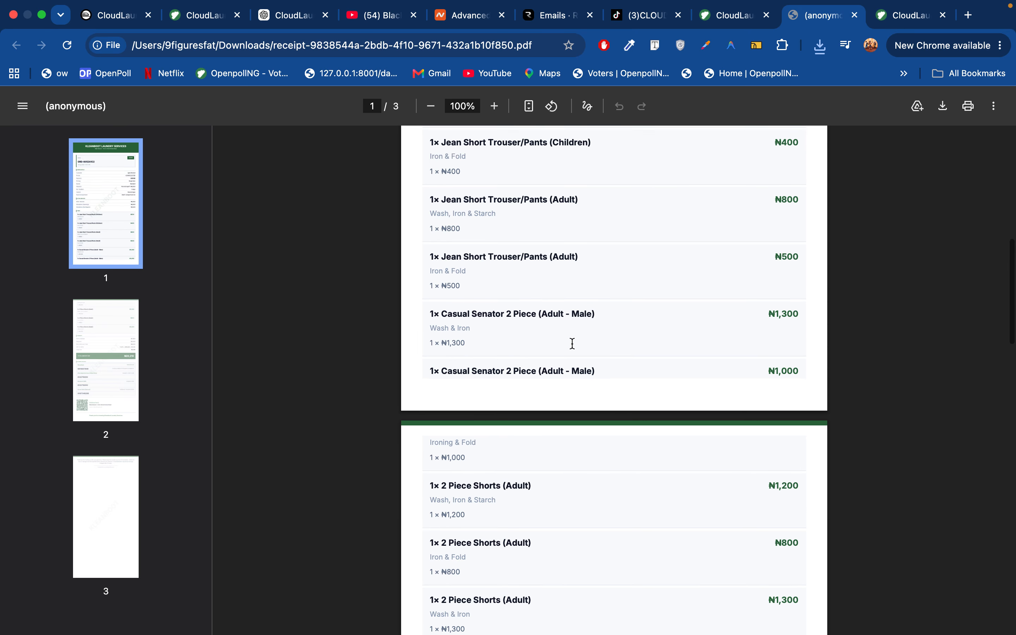
{"action": "scroll", "coordinate": [573, 343], "scroll_direction": "down", "scroll_amount": 10}
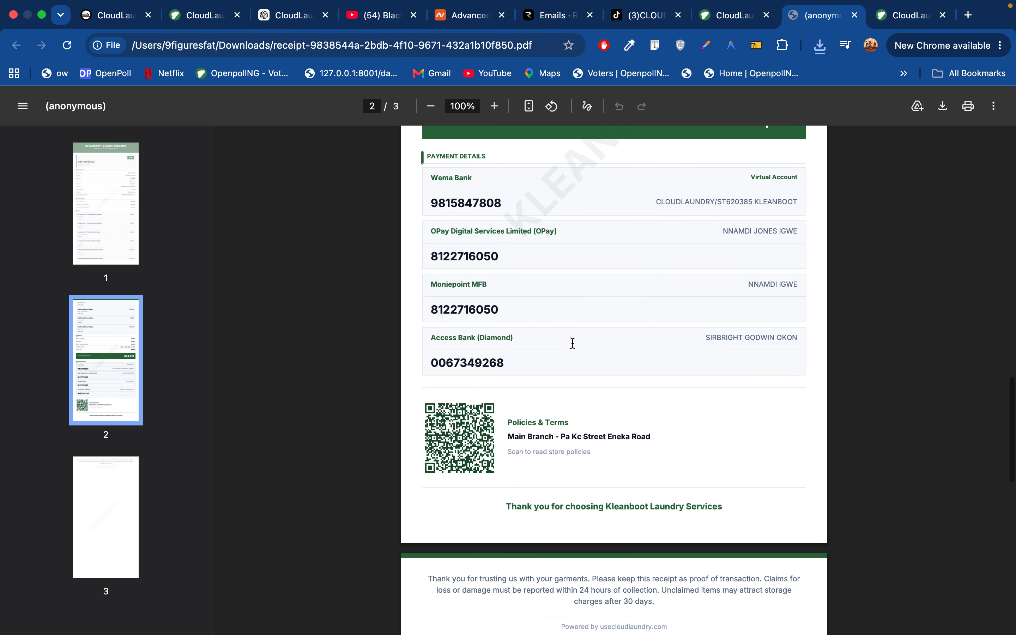
{"action": "scroll", "coordinate": [573, 343], "scroll_direction": "down", "scroll_amount": 5}
{"action": "scroll", "coordinate": [573, 343], "scroll_direction": "up", "scroll_amount": 20}
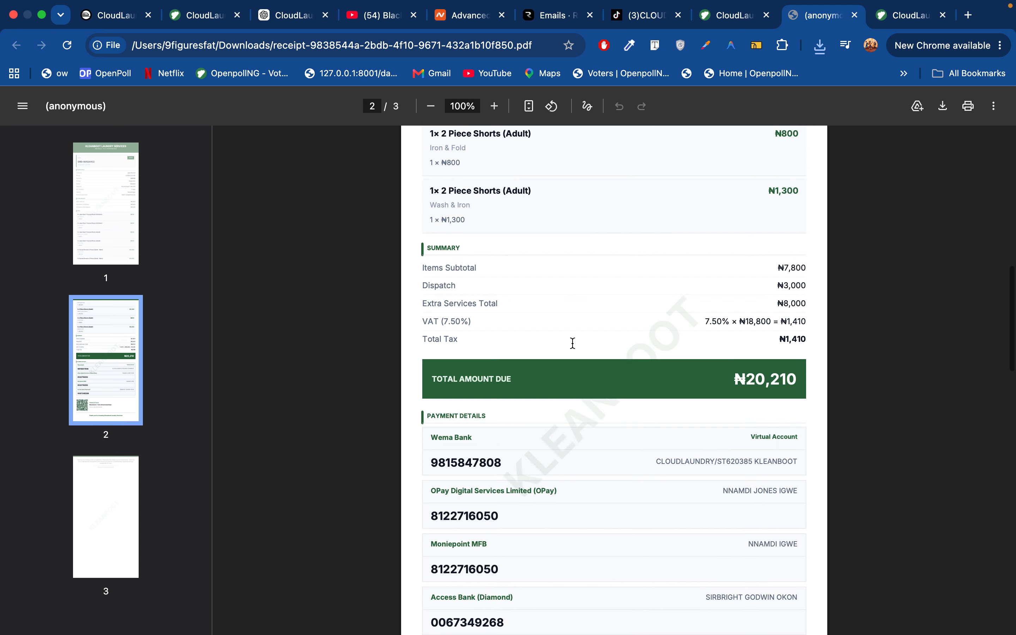
{"action": "left_click", "coordinate": [722, 17]}
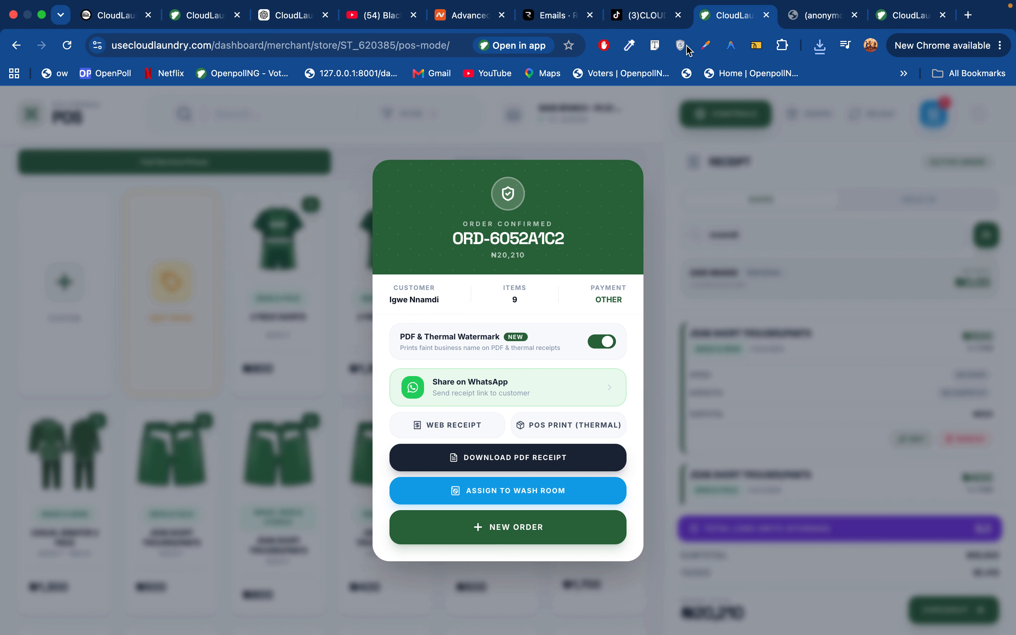
{"action": "left_click", "coordinate": [460, 425]}
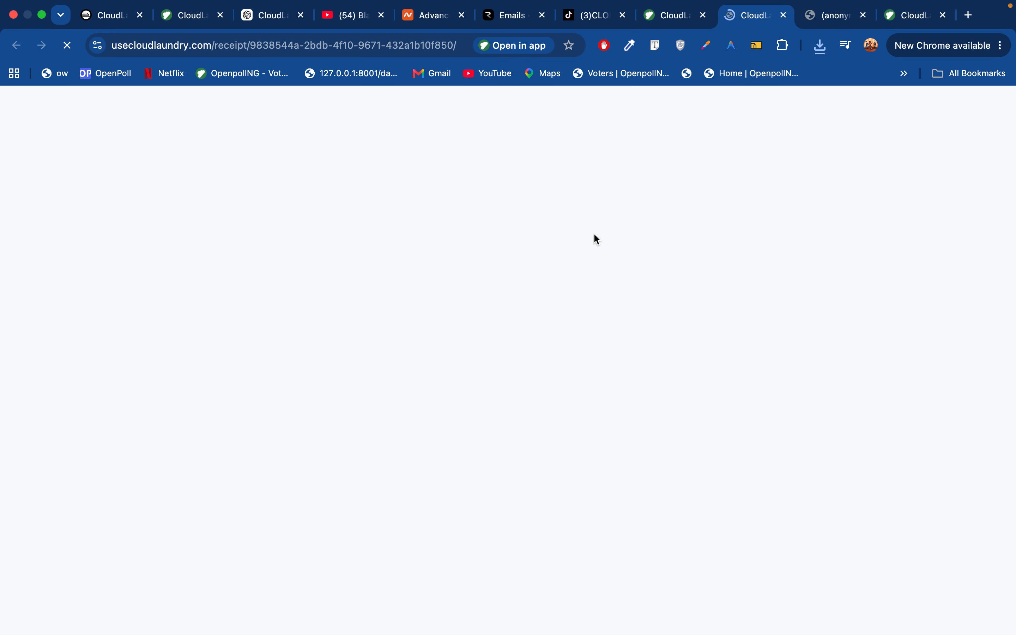
{"action": "scroll", "coordinate": [578, 401], "scroll_direction": "down", "scroll_amount": 5}
{"action": "scroll", "coordinate": [577, 400], "scroll_direction": "down", "scroll_amount": 10}
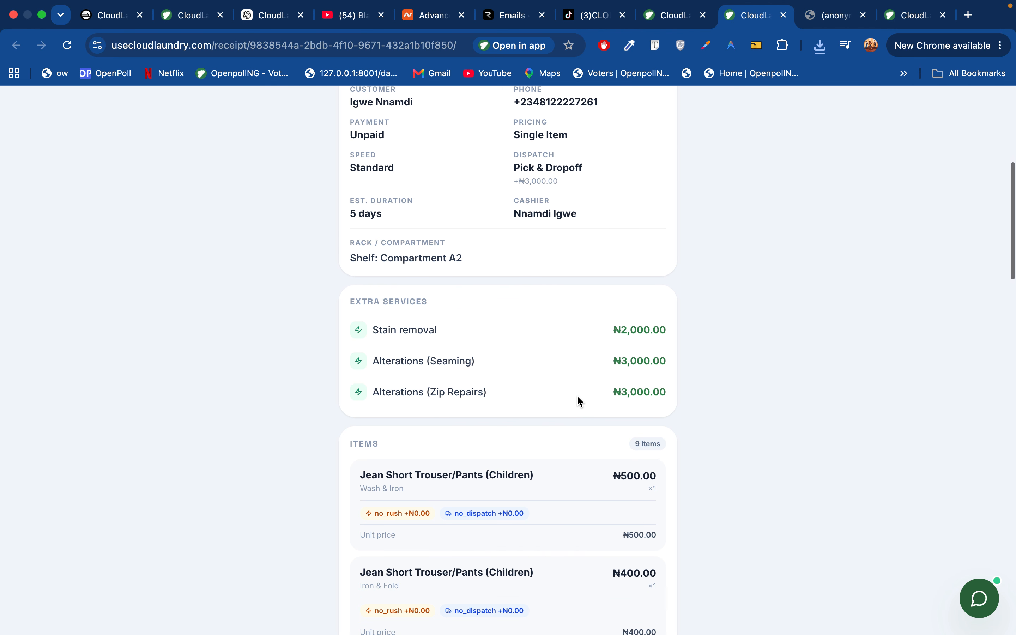
{"action": "scroll", "coordinate": [578, 401], "scroll_direction": "down", "scroll_amount": 5}
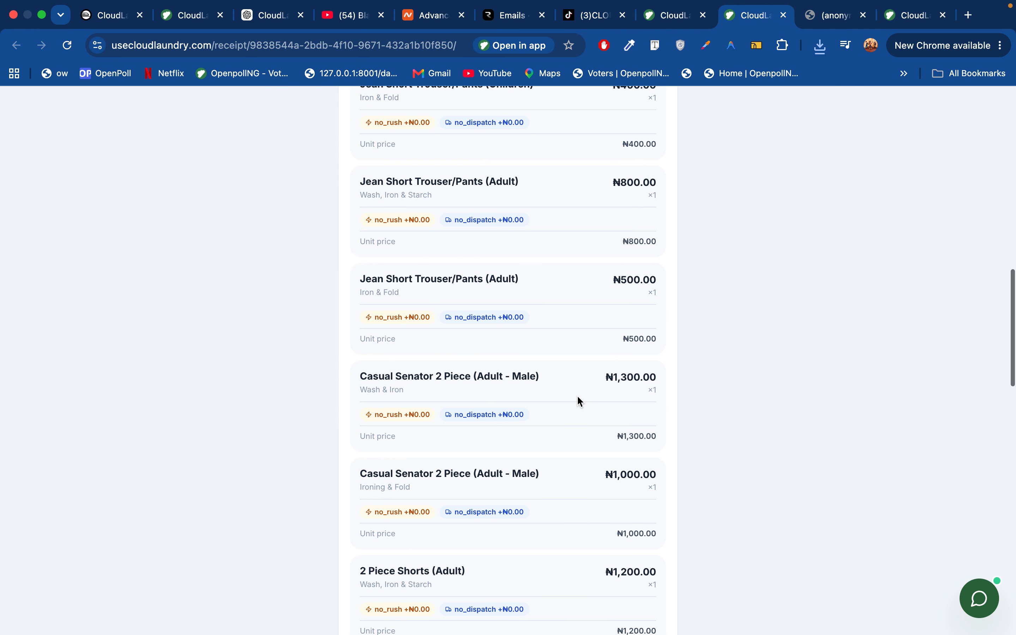
{"action": "scroll", "coordinate": [579, 401], "scroll_direction": "up", "scroll_amount": 1}
{"action": "scroll", "coordinate": [579, 401], "scroll_direction": "up", "scroll_amount": 1}
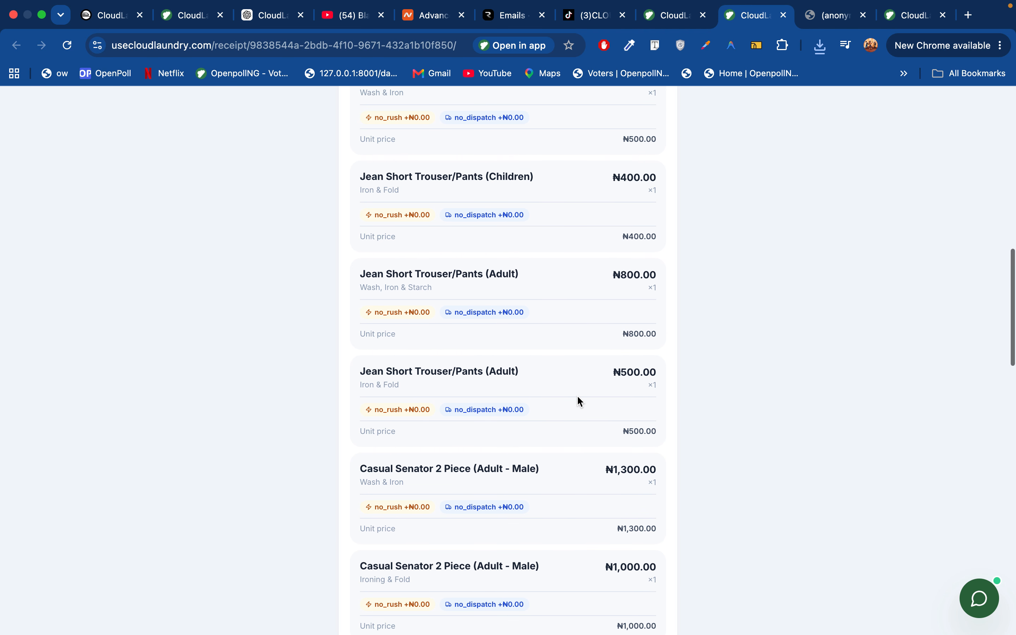
{"action": "scroll", "coordinate": [579, 401], "scroll_direction": "down", "scroll_amount": 11}
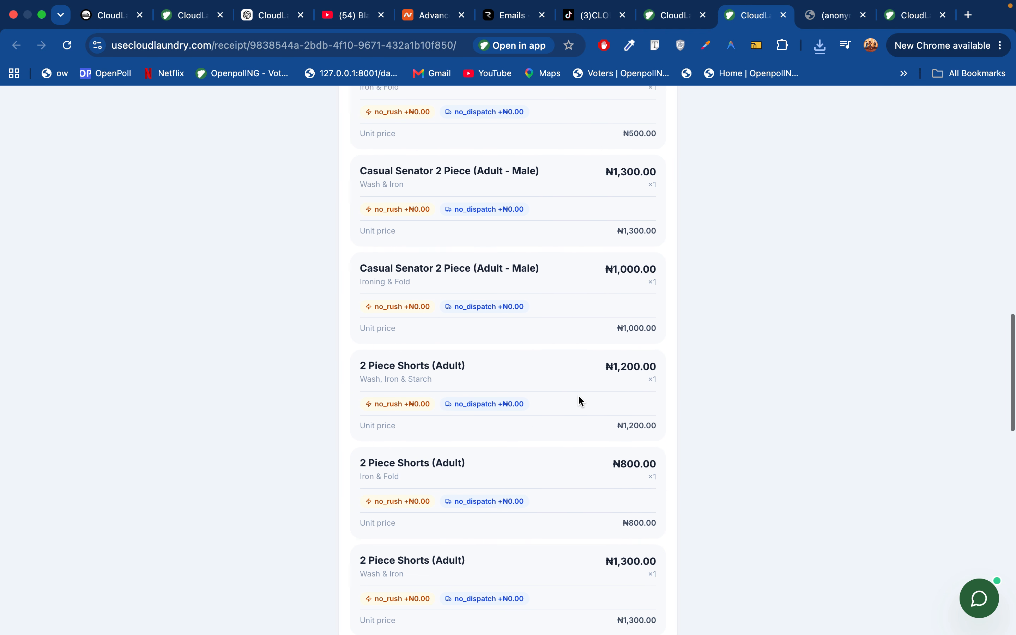
{"action": "scroll", "coordinate": [580, 401], "scroll_direction": "down", "scroll_amount": 9}
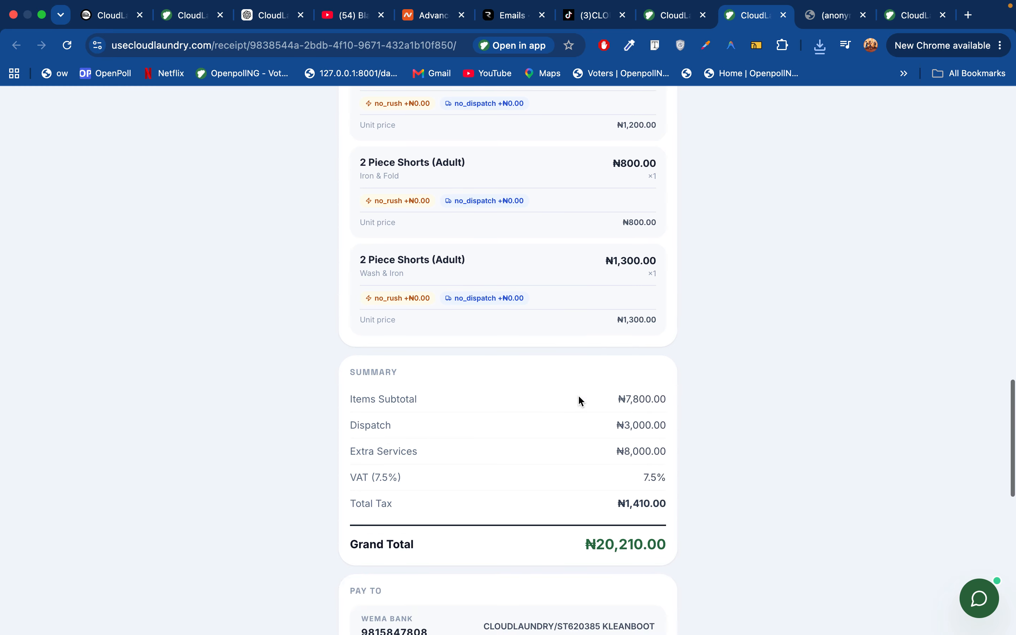
{"action": "scroll", "coordinate": [579, 401], "scroll_direction": "up", "scroll_amount": 2}
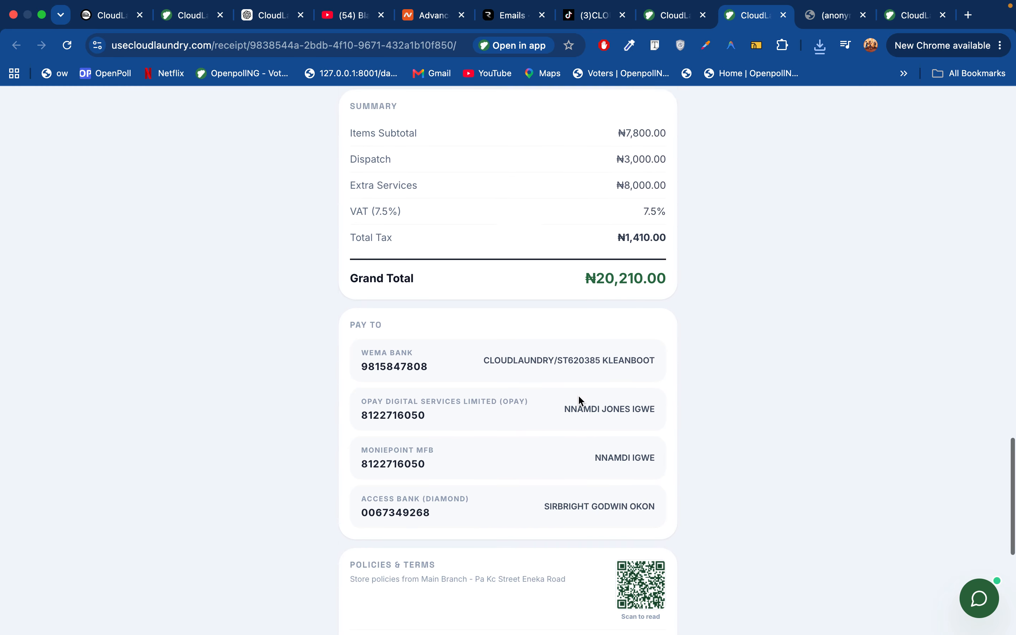
{"action": "scroll", "coordinate": [579, 401], "scroll_direction": "down", "scroll_amount": 9}
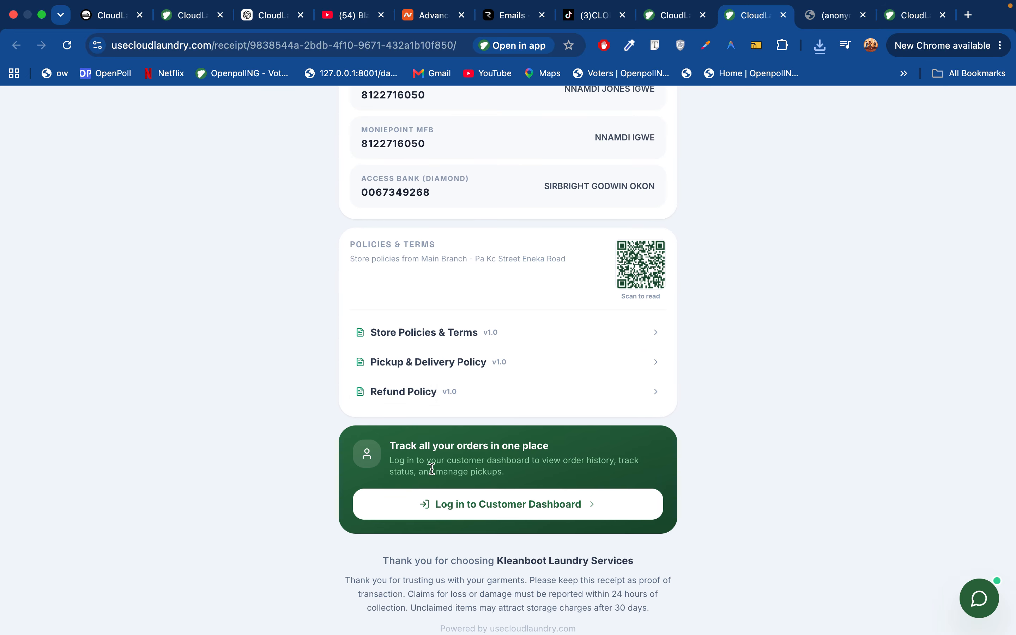
Expand the Store Policies, Pickup & Delivery and Refund Policy sections, then collapse Refund
{"action": "left_click", "coordinate": [456, 335]}
{"action": "scroll", "coordinate": [467, 369], "scroll_direction": "down", "scroll_amount": 16}
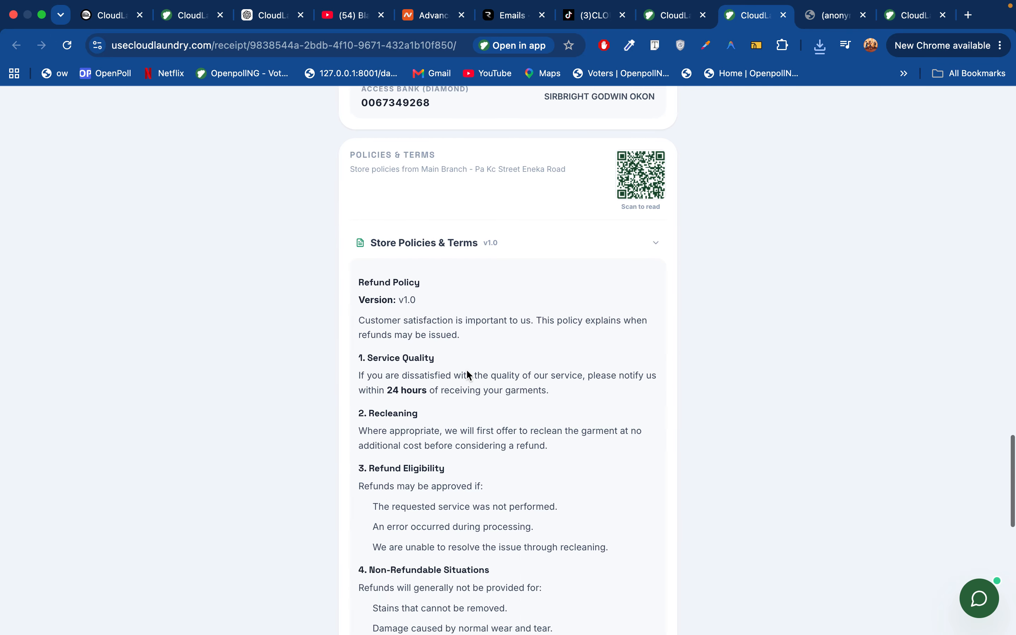
{"action": "left_click", "coordinate": [453, 351]}
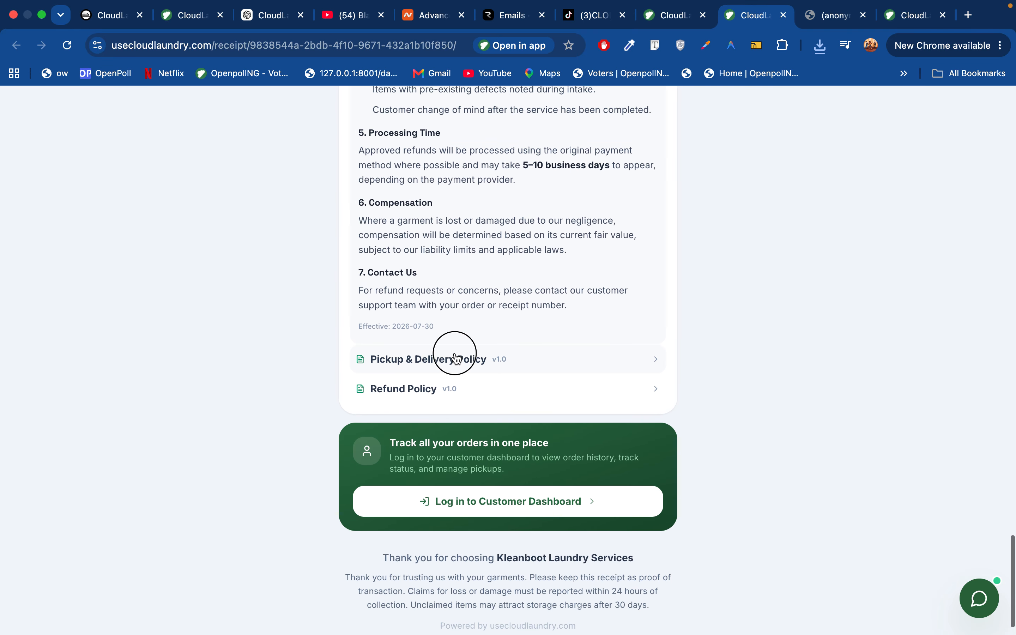
{"action": "left_click", "coordinate": [436, 353]}
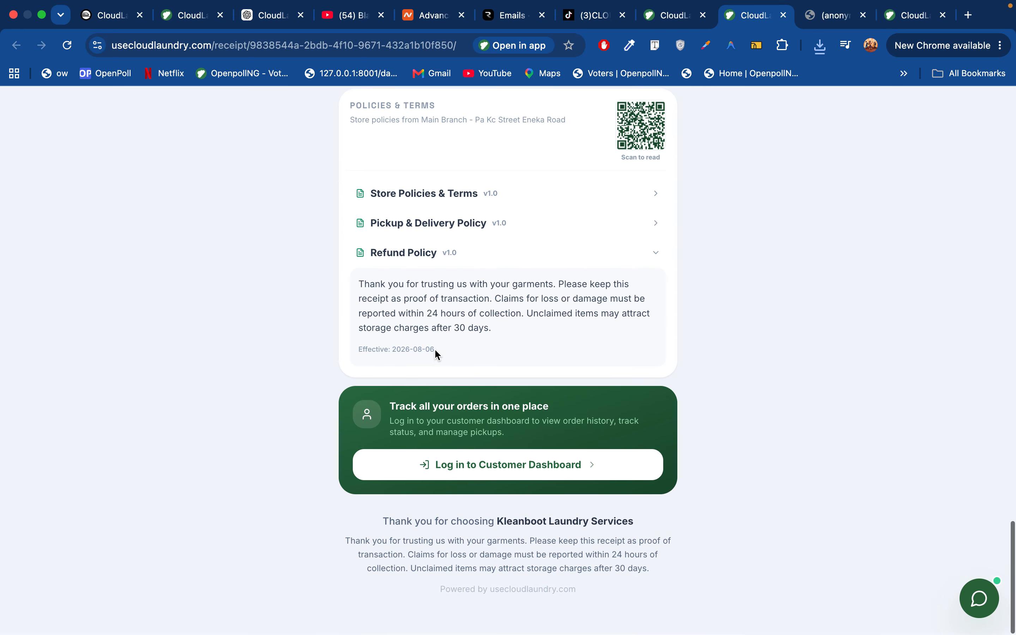
{"action": "left_click", "coordinate": [443, 253]}
{"action": "scroll", "coordinate": [479, 349], "scroll_direction": "up", "scroll_amount": 20}
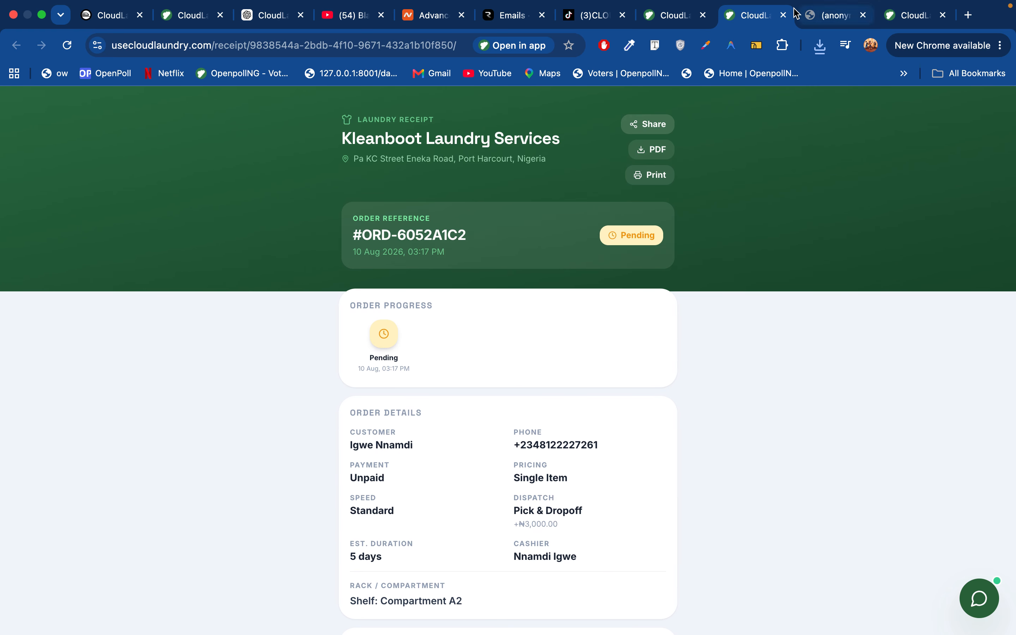
Preview Assign to Wash Room from the order confirmation, then back out and start a new order
{"action": "left_click", "coordinate": [674, 16]}
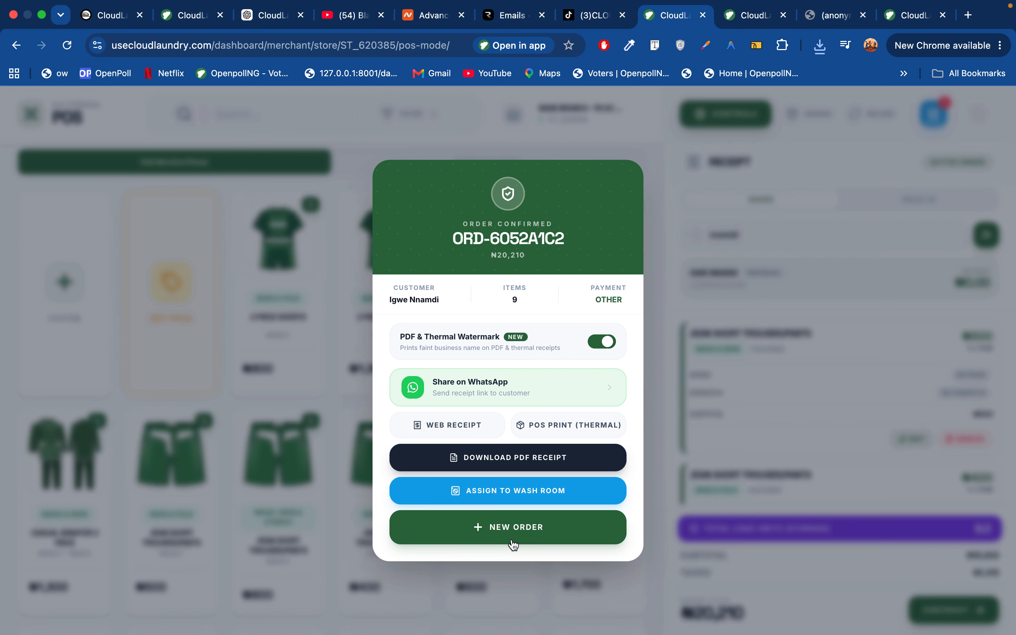
{"action": "left_click", "coordinate": [508, 498]}
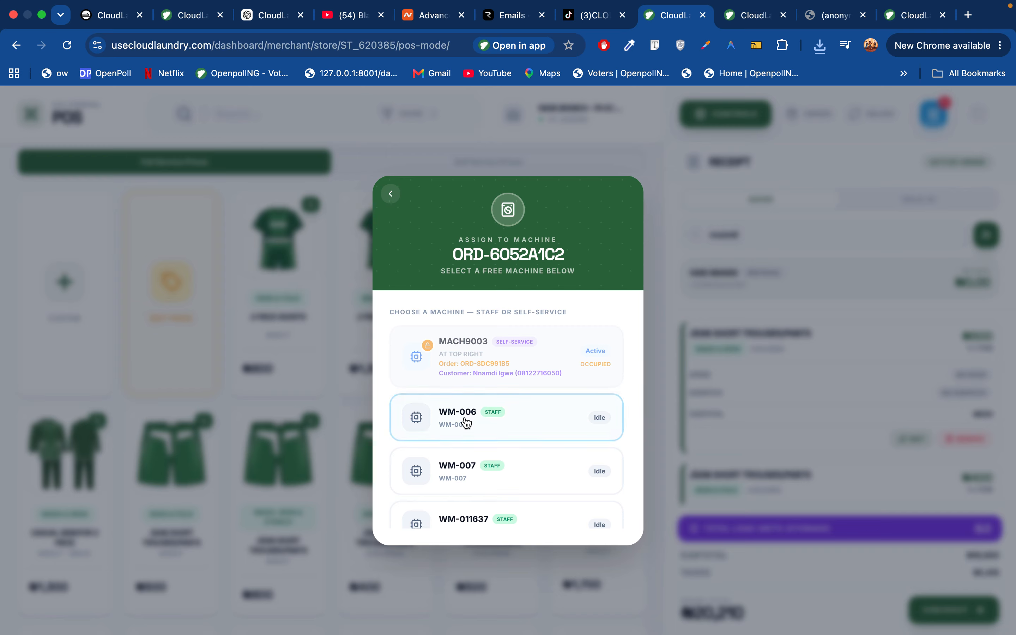
{"action": "left_click", "coordinate": [390, 194]}
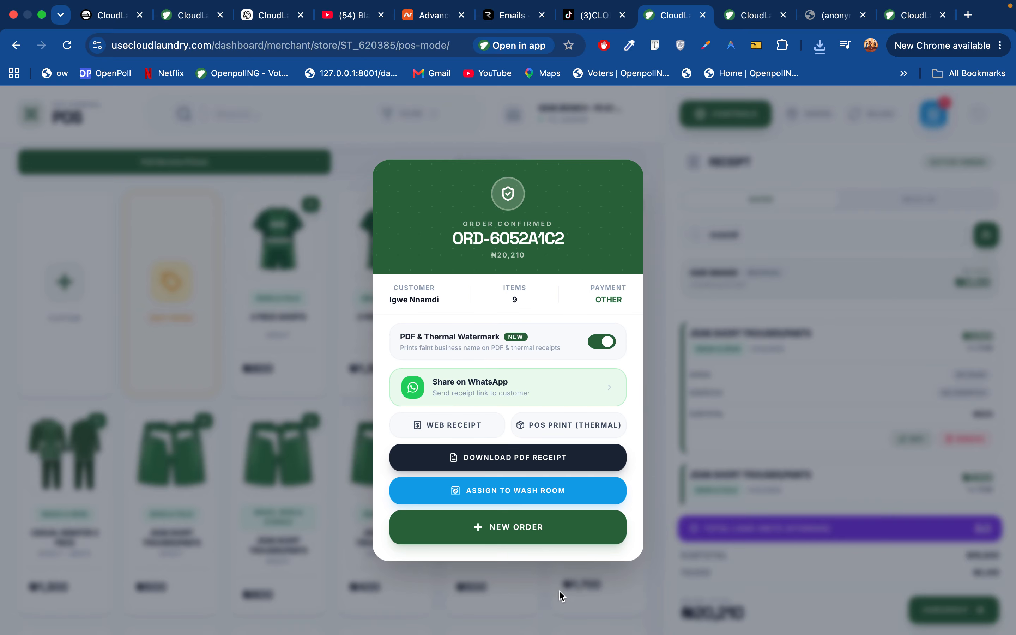
{"action": "left_click", "coordinate": [521, 528]}
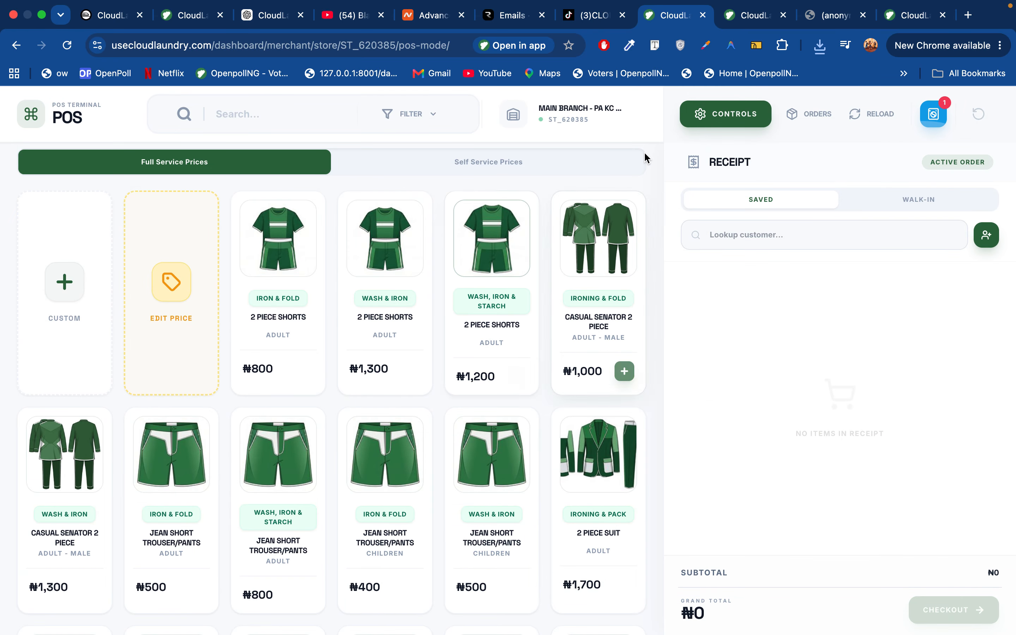
Bring up the store's Orders list with the new ₦20,210 order at the top
{"action": "left_click", "coordinate": [809, 114]}
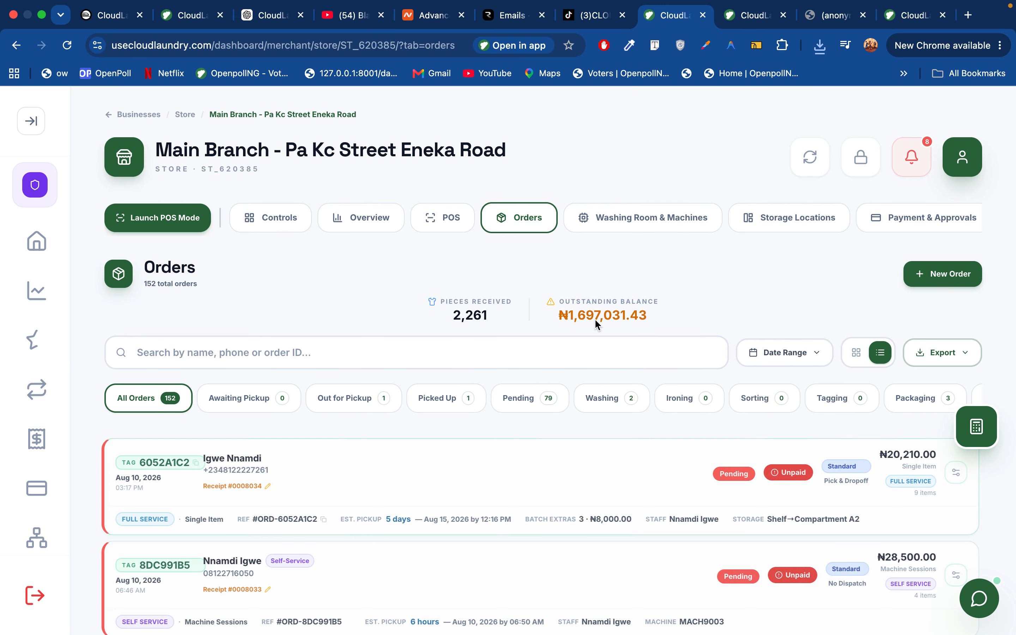
{"action": "left_click", "coordinate": [157, 218]}
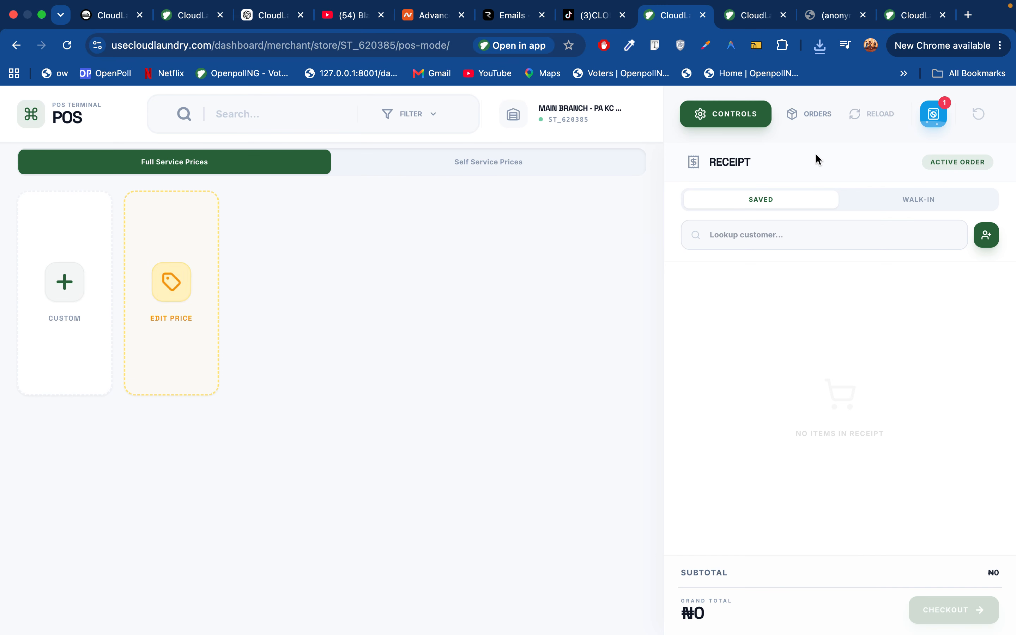
{"action": "left_click", "coordinate": [801, 118]}
{"action": "scroll", "coordinate": [587, 483], "scroll_direction": "down", "scroll_amount": 5}
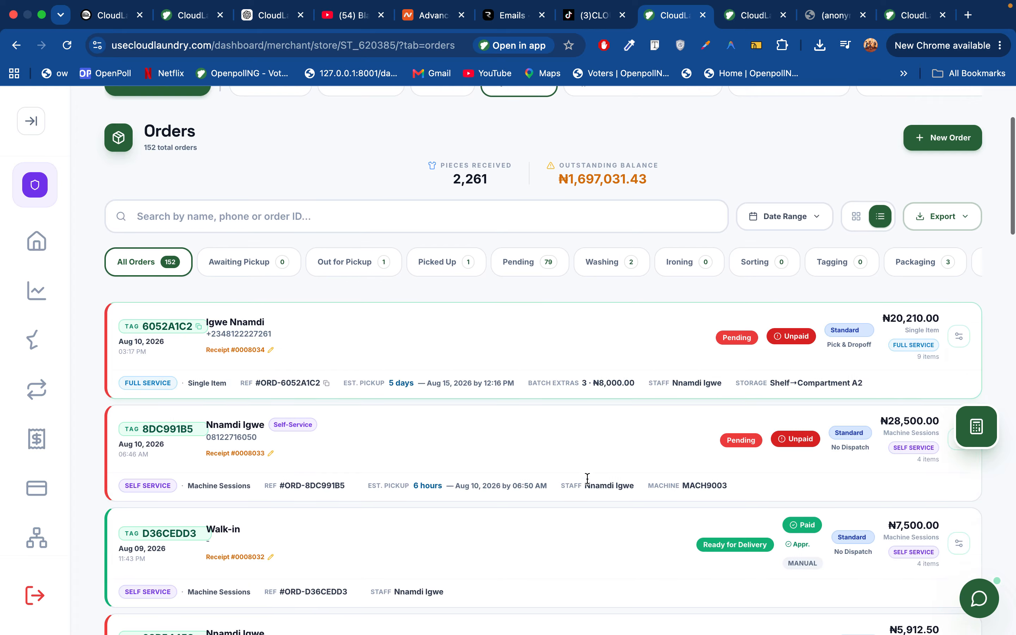
{"action": "scroll", "coordinate": [587, 483], "scroll_direction": "up", "scroll_amount": 3}
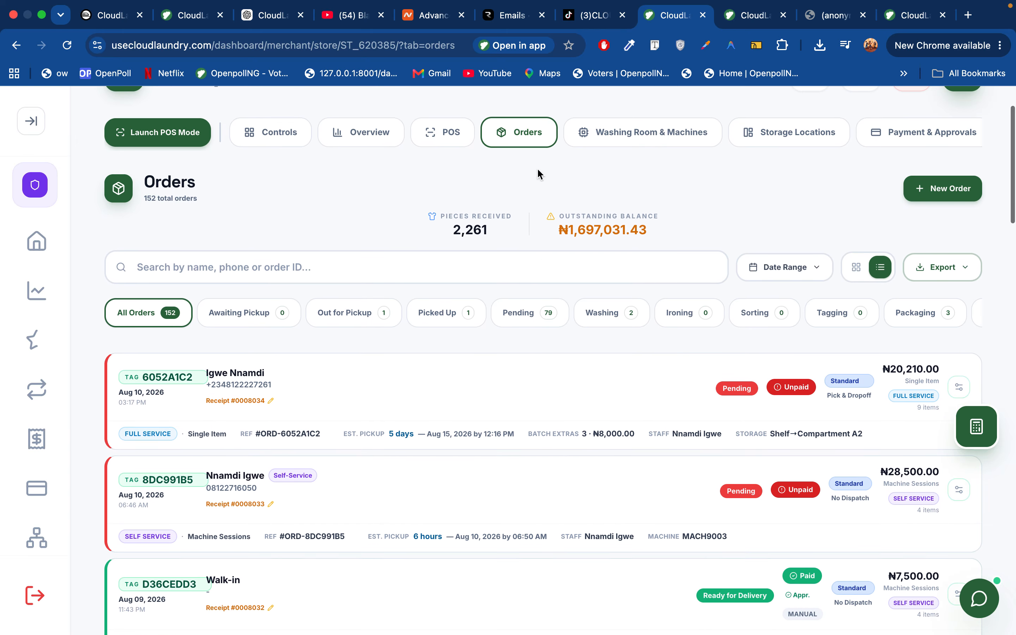
{"action": "left_click", "coordinate": [959, 387]}
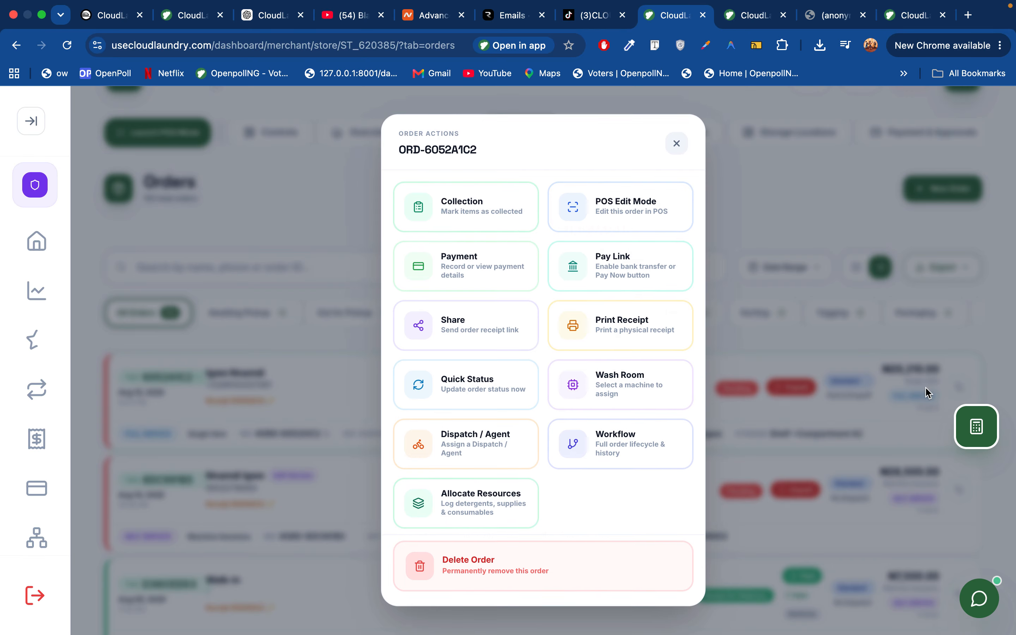
{"action": "left_click", "coordinate": [480, 275]}
{"action": "scroll", "coordinate": [491, 427], "scroll_direction": "down", "scroll_amount": 10}
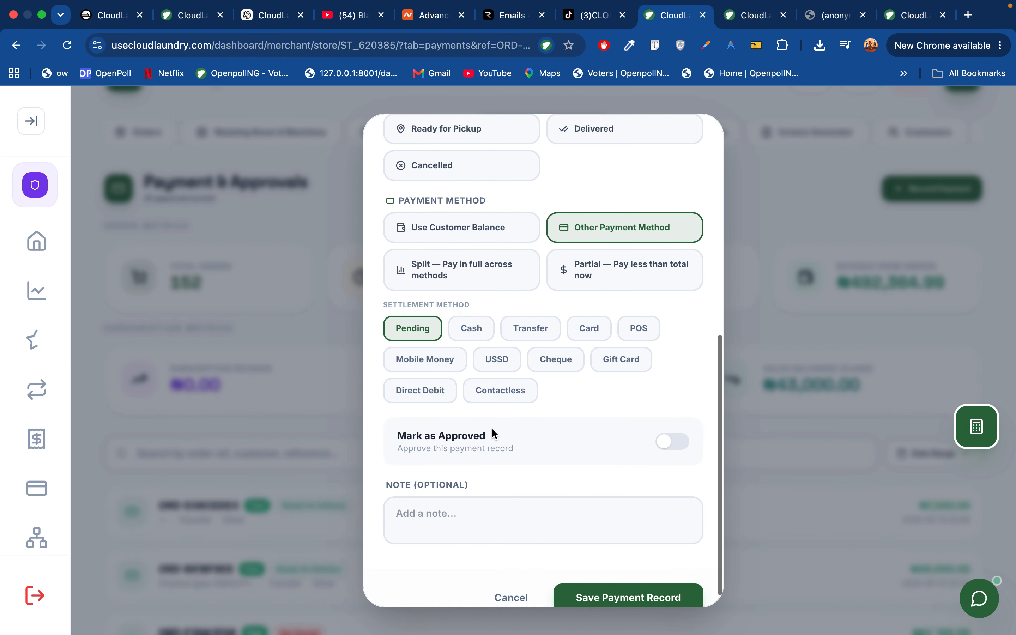
{"action": "left_click", "coordinate": [482, 313]}
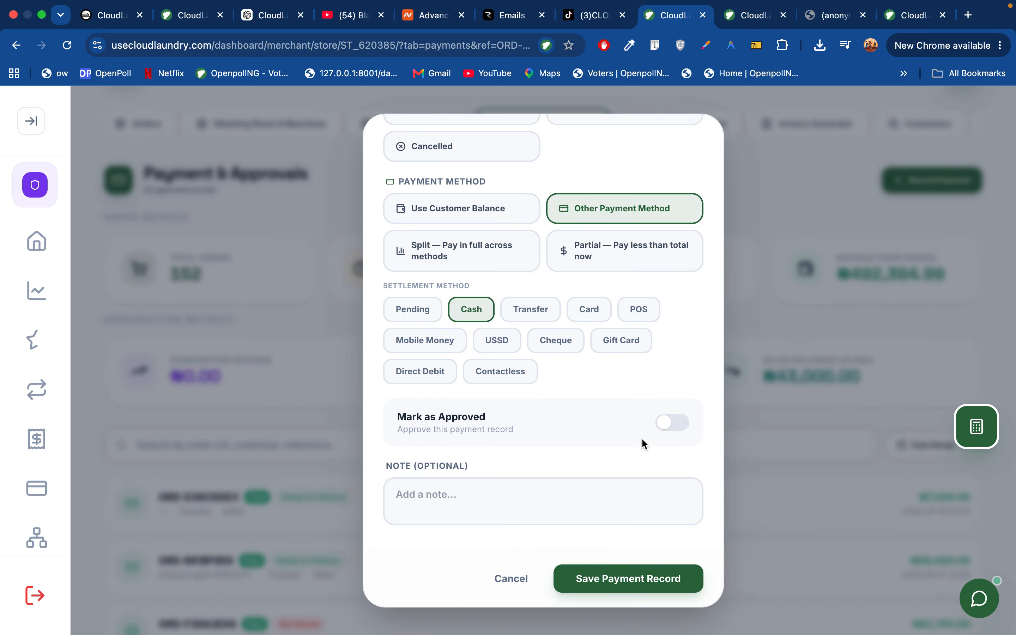
{"action": "left_click", "coordinate": [540, 310]}
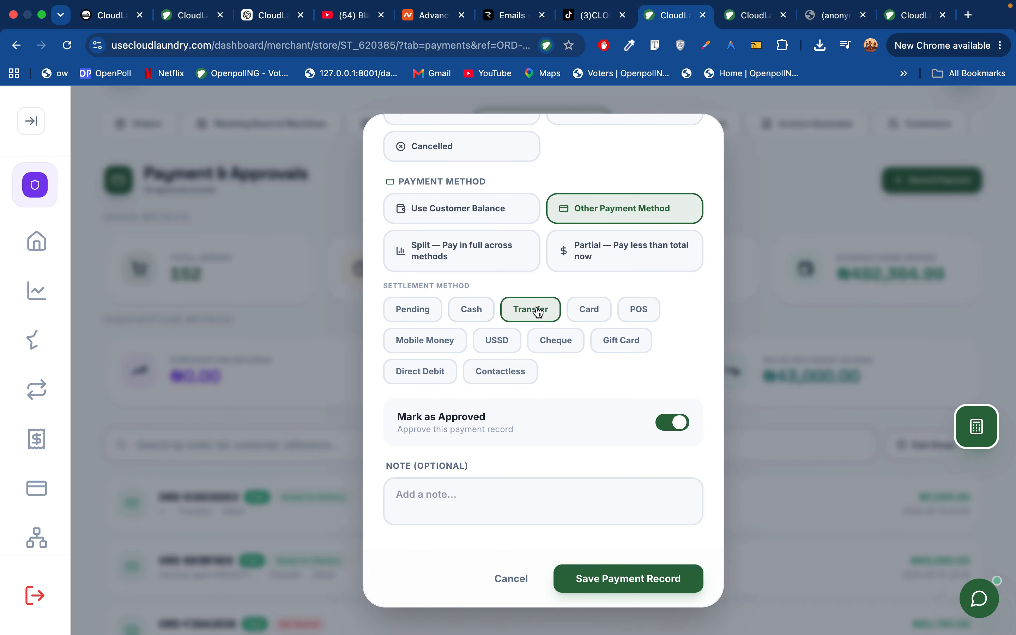
{"action": "left_click", "coordinate": [612, 578]}
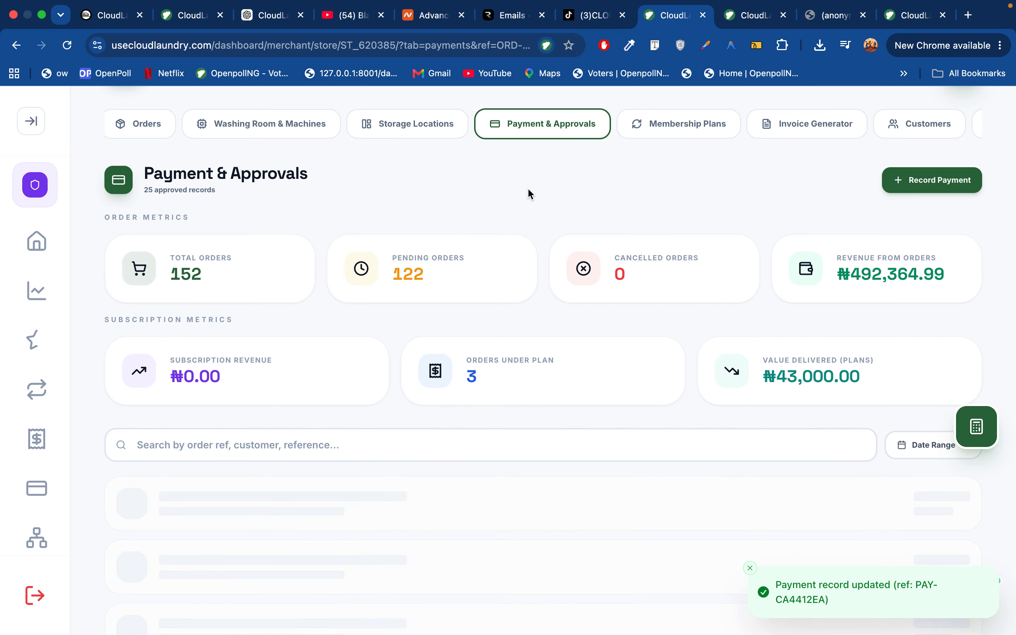
{"action": "left_click", "coordinate": [530, 125]}
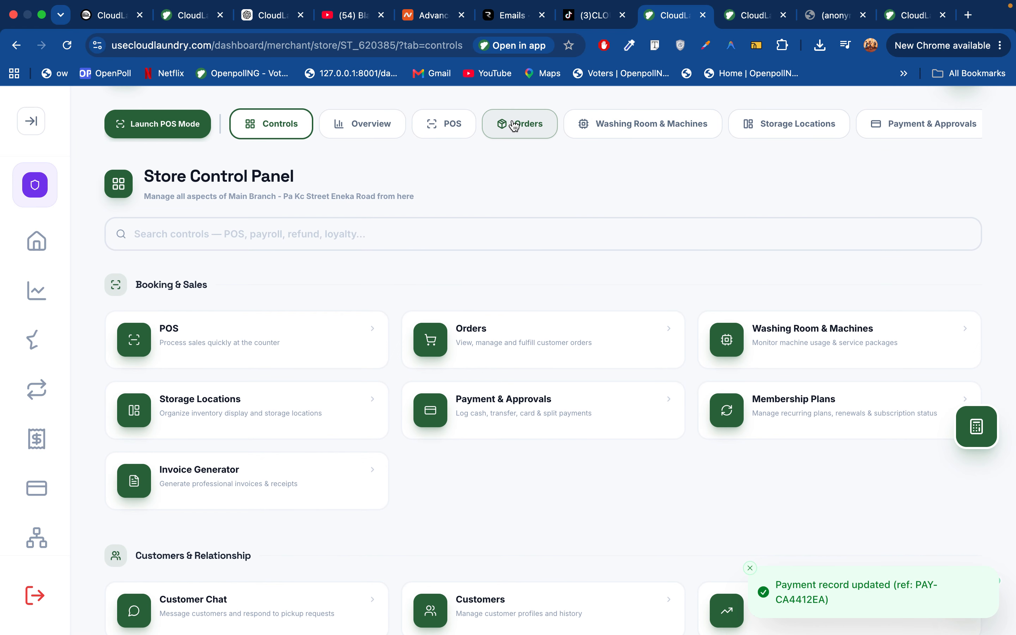
{"action": "left_click", "coordinate": [530, 128]}
{"action": "scroll", "coordinate": [682, 585], "scroll_direction": "down", "scroll_amount": 3}
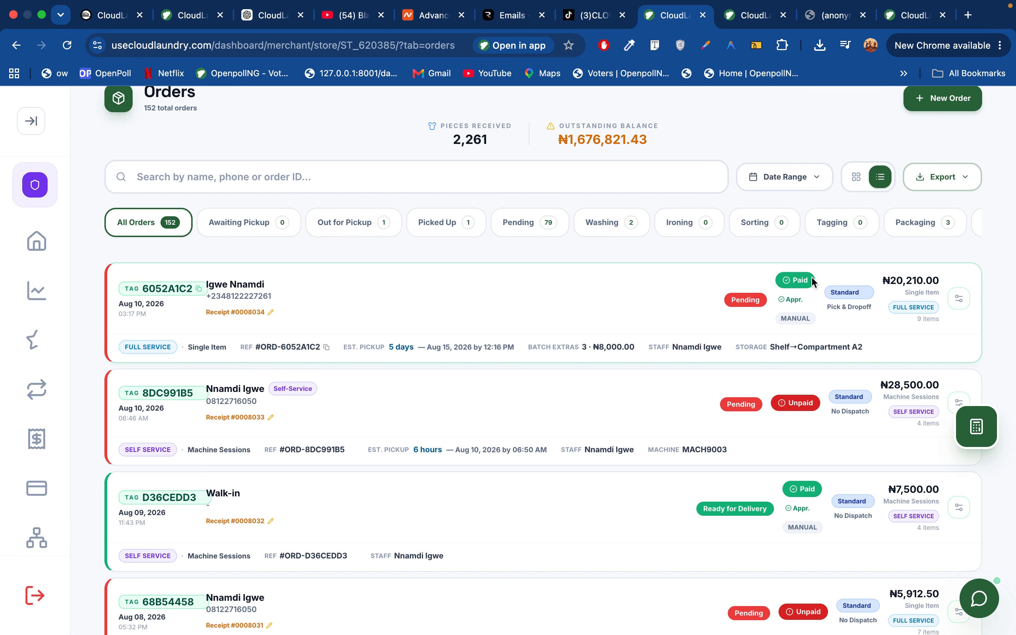
{"action": "left_click", "coordinate": [960, 299]}
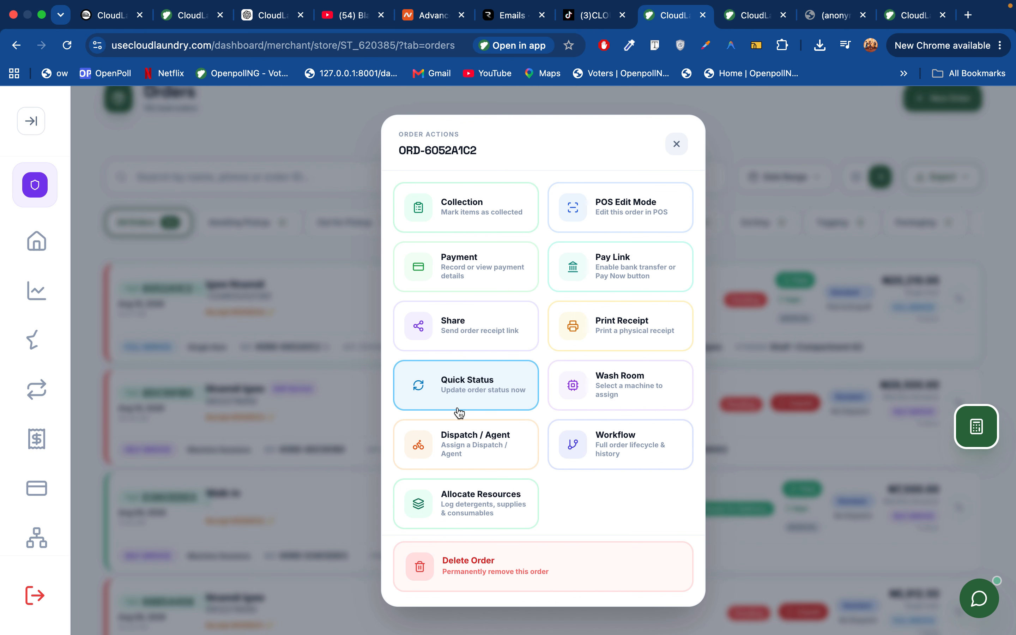
{"action": "left_click", "coordinate": [471, 390]}
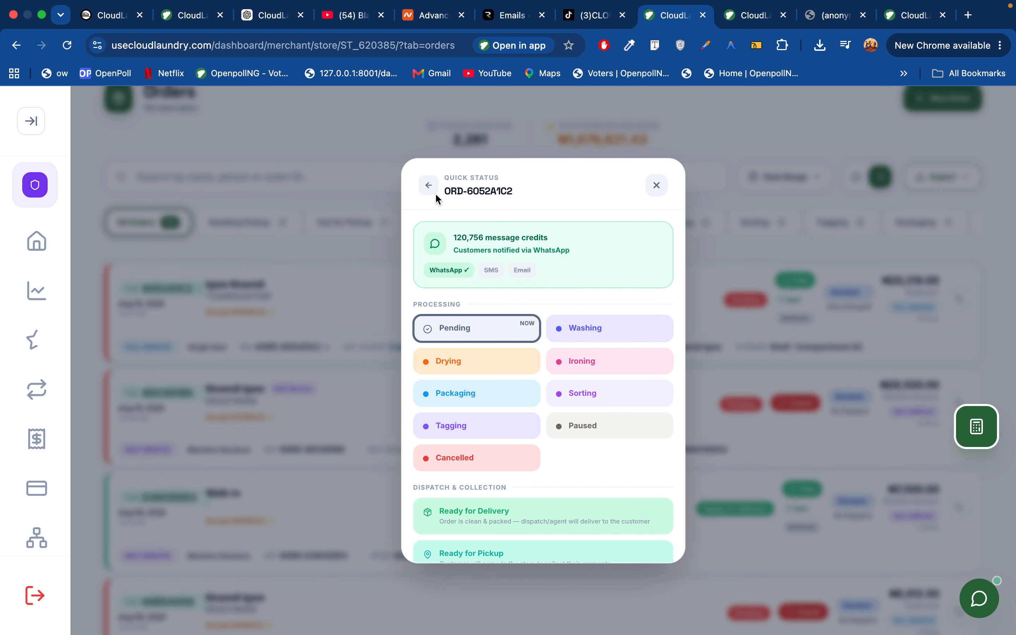
{"action": "left_click", "coordinate": [435, 192]}
{"action": "left_click", "coordinate": [453, 390]}
{"action": "scroll", "coordinate": [502, 408], "scroll_direction": "down", "scroll_amount": 6}
{"action": "scroll", "coordinate": [503, 408], "scroll_direction": "up", "scroll_amount": 2}
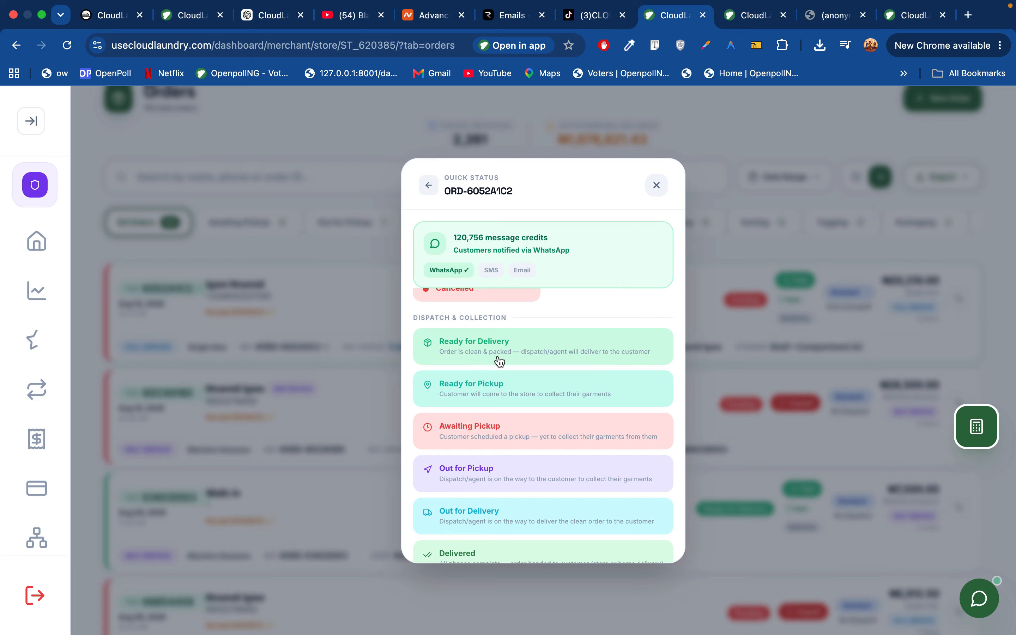
{"action": "left_click", "coordinate": [477, 347]}
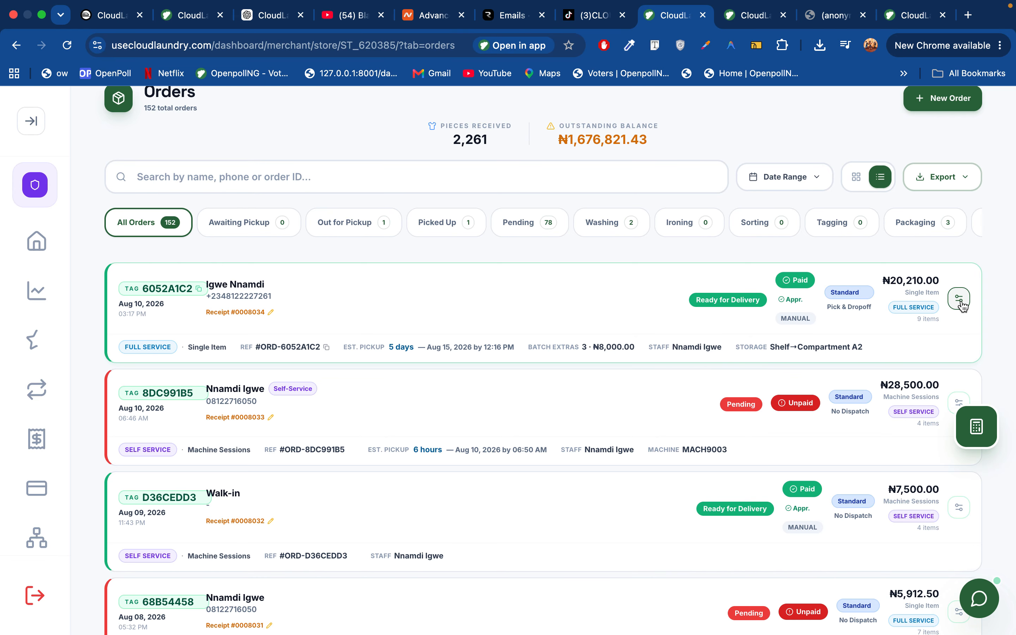
{"action": "left_click", "coordinate": [958, 298]}
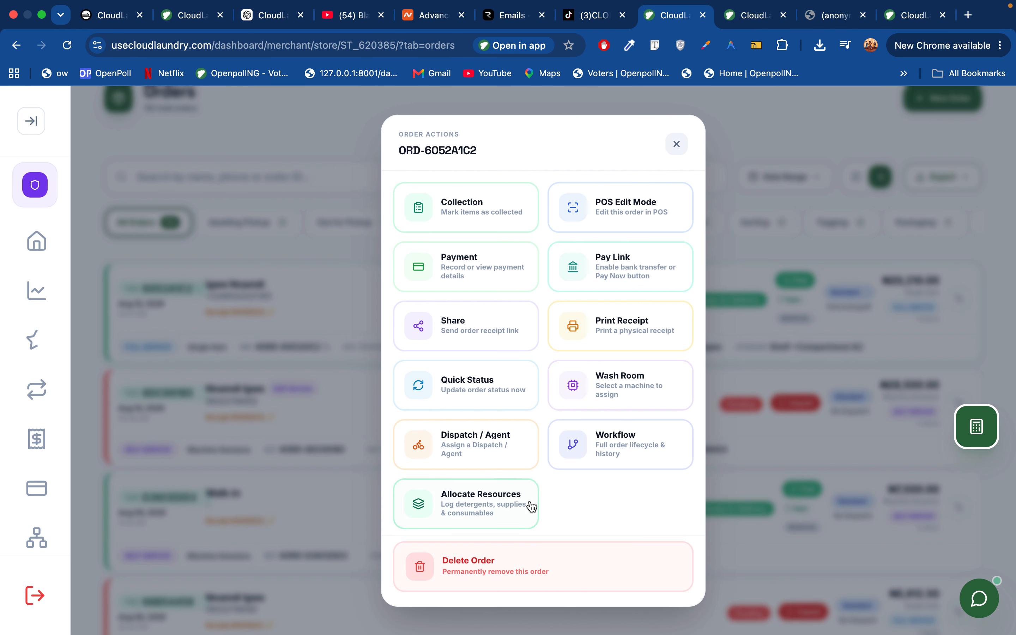
{"action": "left_click", "coordinate": [616, 381]}
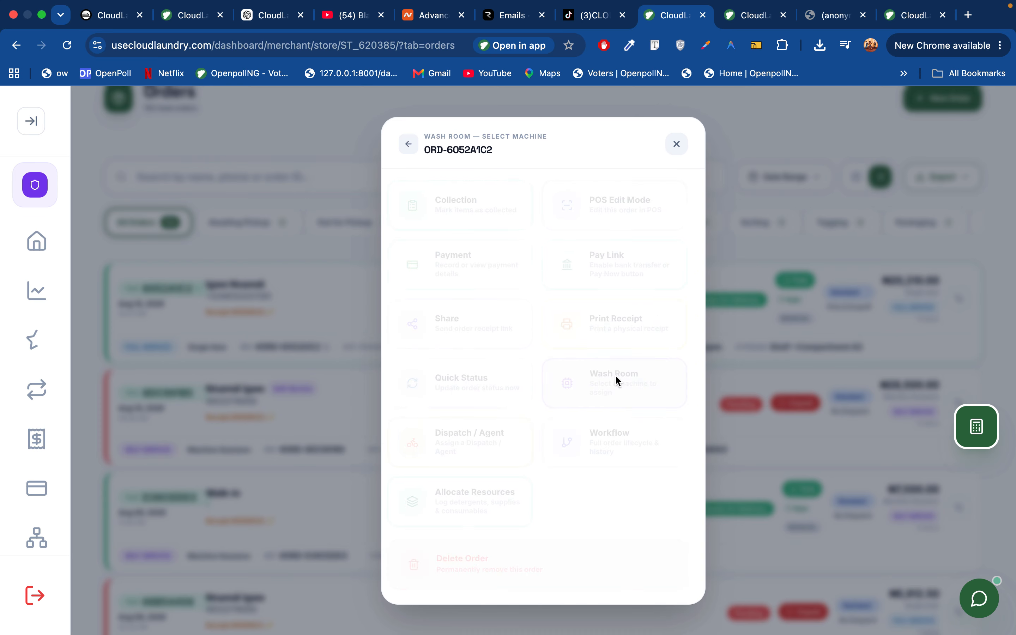
{"action": "left_click", "coordinate": [545, 397]}
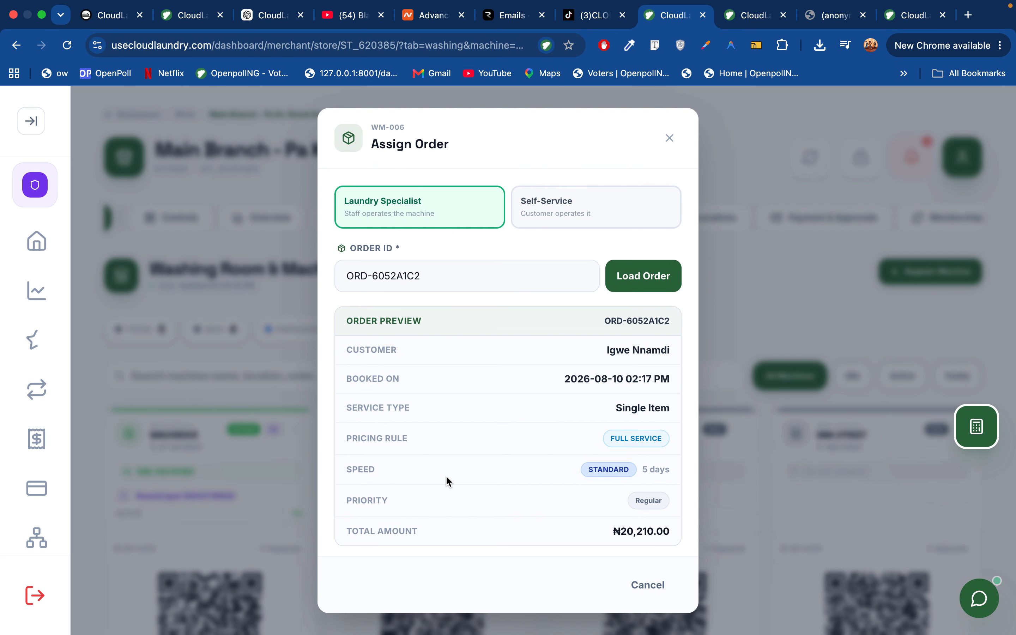
{"action": "scroll", "coordinate": [448, 480], "scroll_direction": "down", "scroll_amount": 2}
{"action": "left_click", "coordinate": [428, 511]}
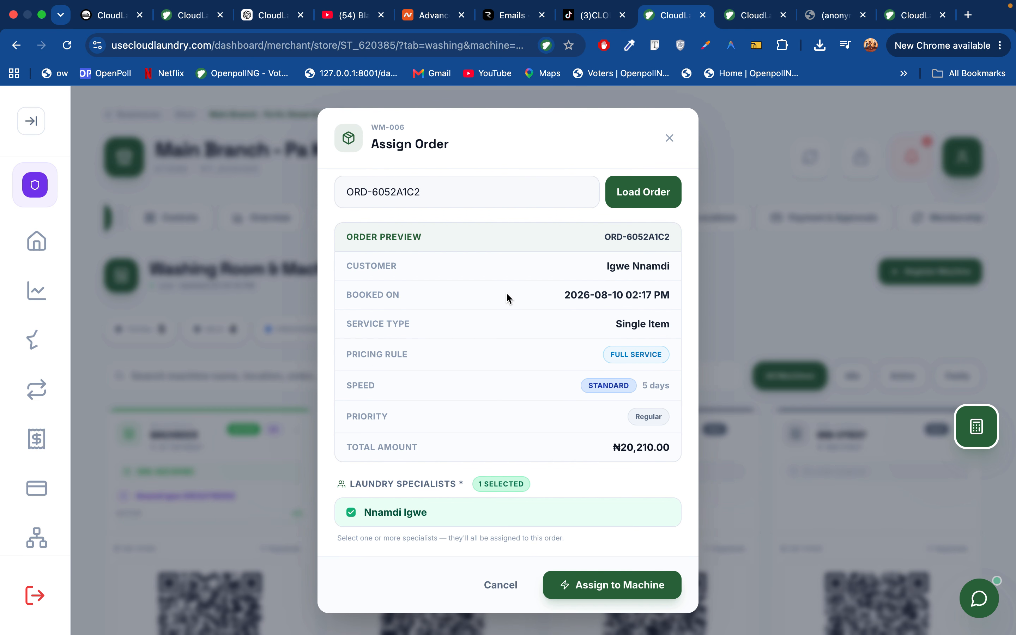
{"action": "scroll", "coordinate": [491, 264], "scroll_direction": "up", "scroll_amount": 3}
{"action": "scroll", "coordinate": [508, 310], "scroll_direction": "down", "scroll_amount": 3}
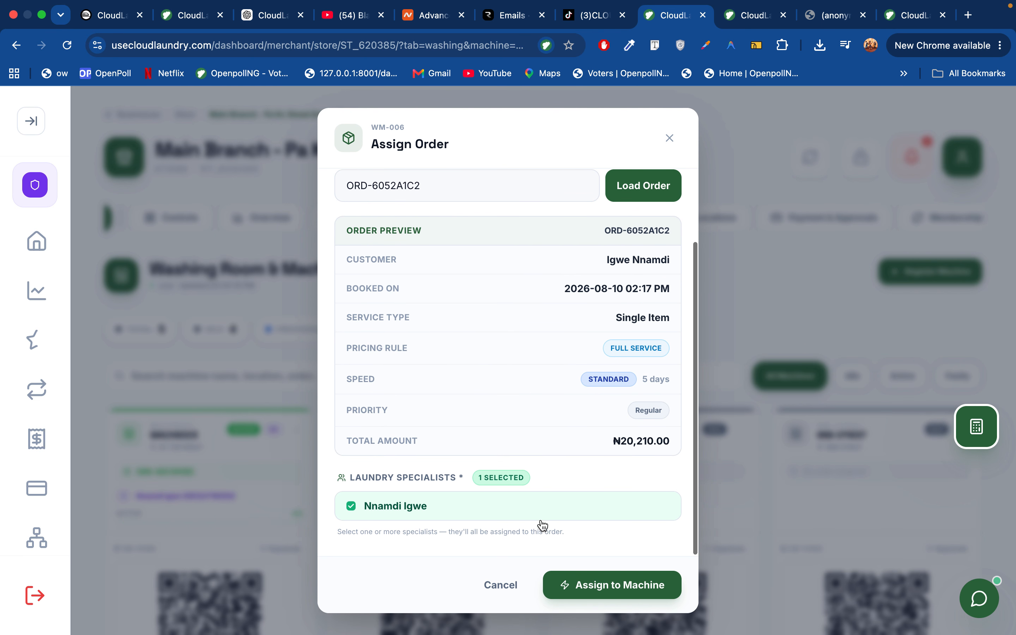
{"action": "left_click", "coordinate": [605, 585]}
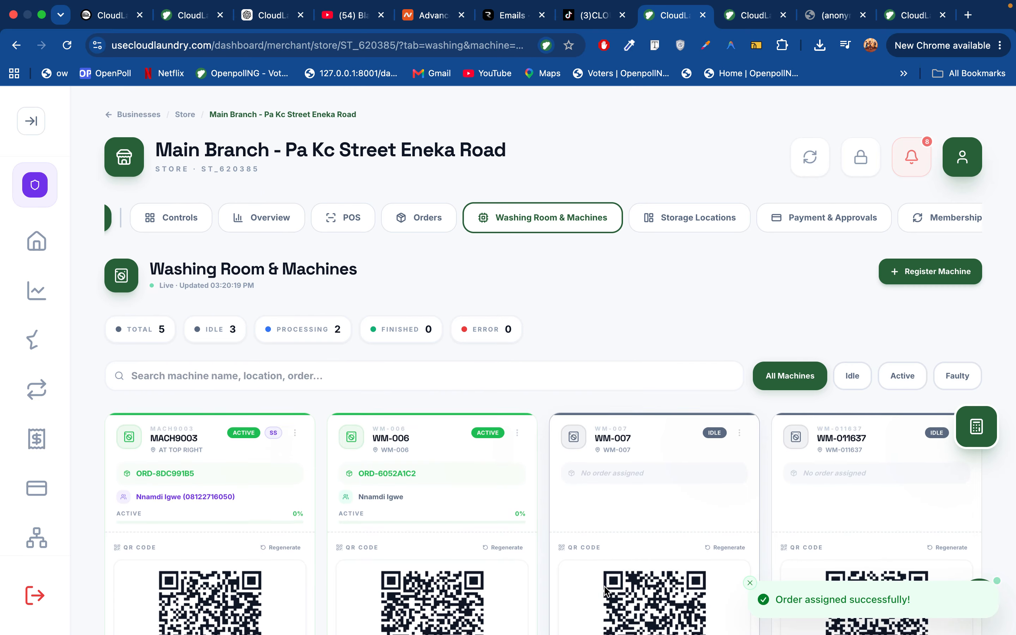
{"action": "scroll", "coordinate": [333, 428], "scroll_direction": "down", "scroll_amount": 10}
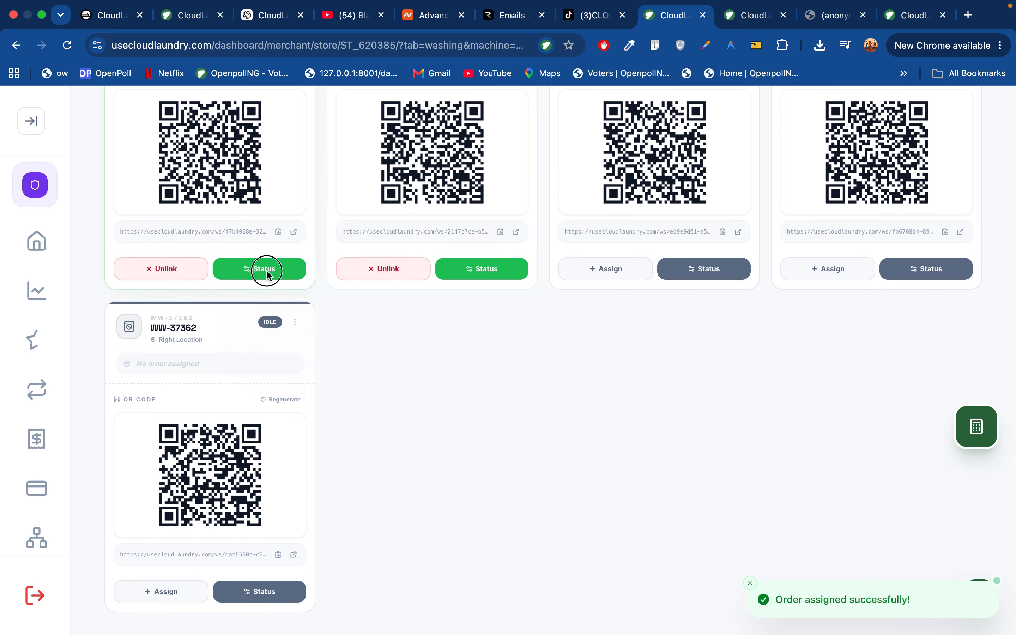
Set machine MACH9003's status to Finished
{"action": "left_click", "coordinate": [266, 269]}
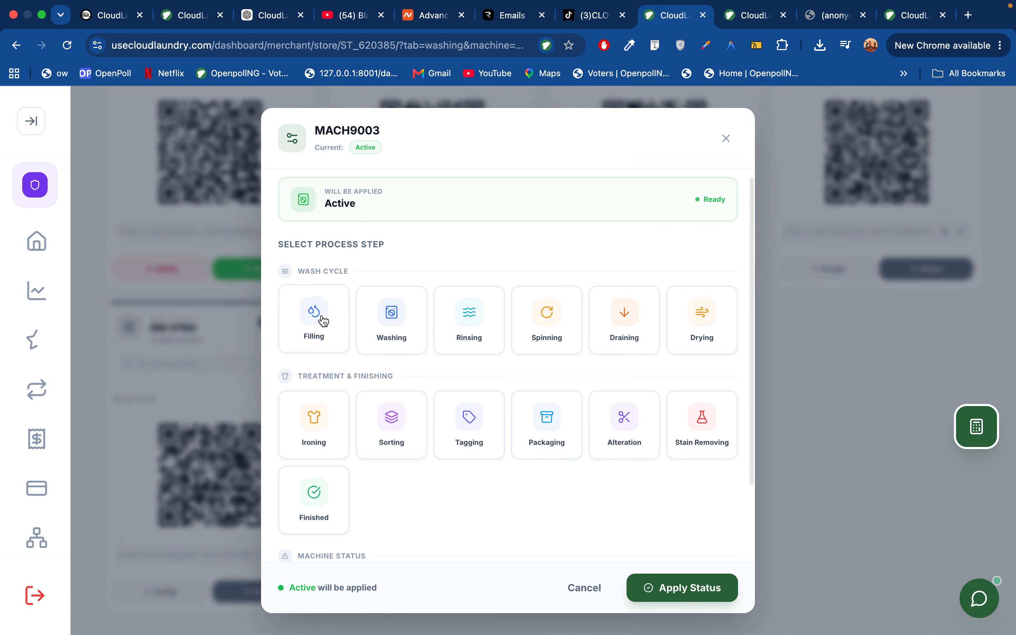
{"action": "left_click", "coordinate": [322, 320]}
{"action": "left_click", "coordinate": [397, 324]}
{"action": "left_click", "coordinate": [479, 330]}
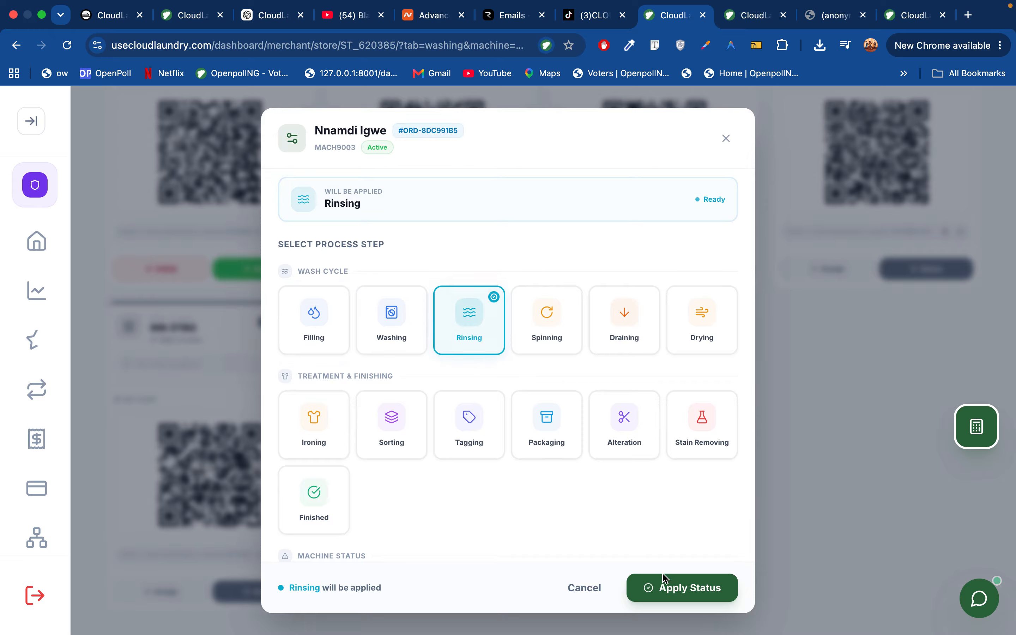
{"action": "left_click", "coordinate": [408, 404]}
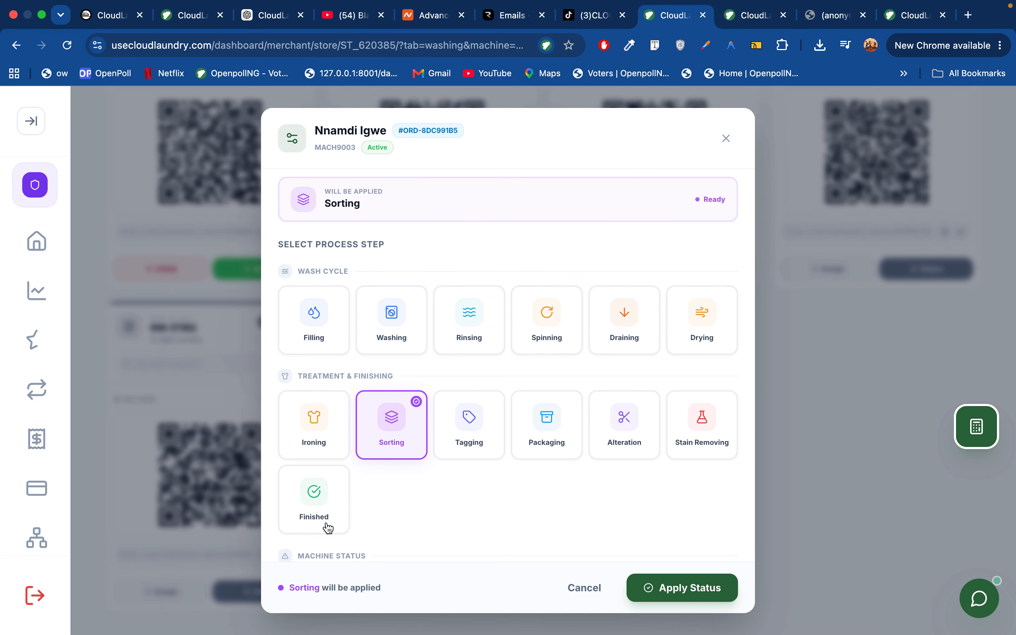
{"action": "left_click", "coordinate": [324, 505]}
{"action": "left_click", "coordinate": [675, 595]}
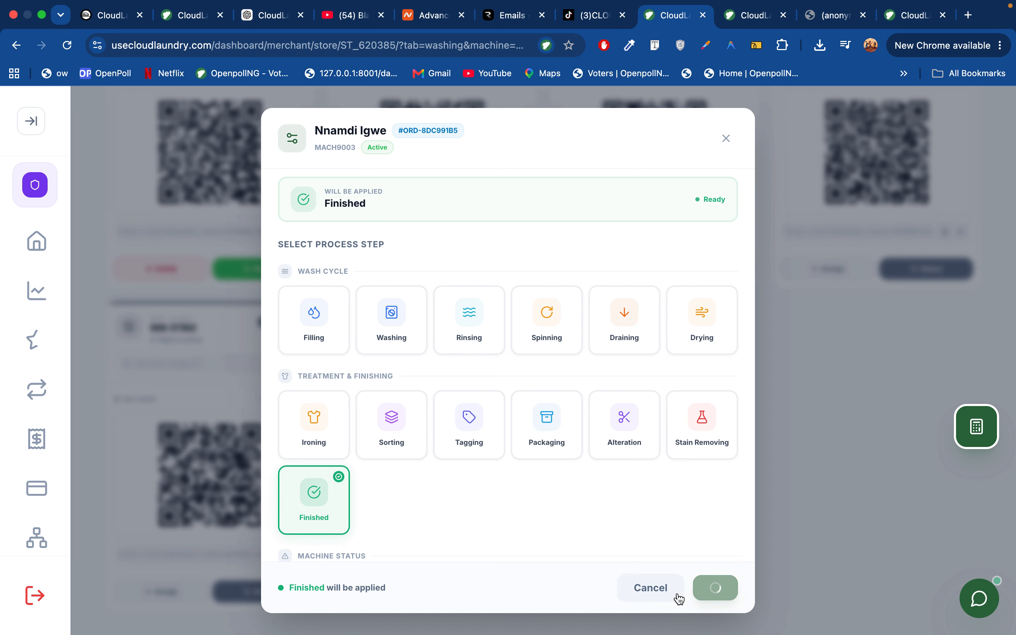
Set machine WM-006's status to Finished as well
{"action": "scroll", "coordinate": [402, 420], "scroll_direction": "down", "scroll_amount": 8}
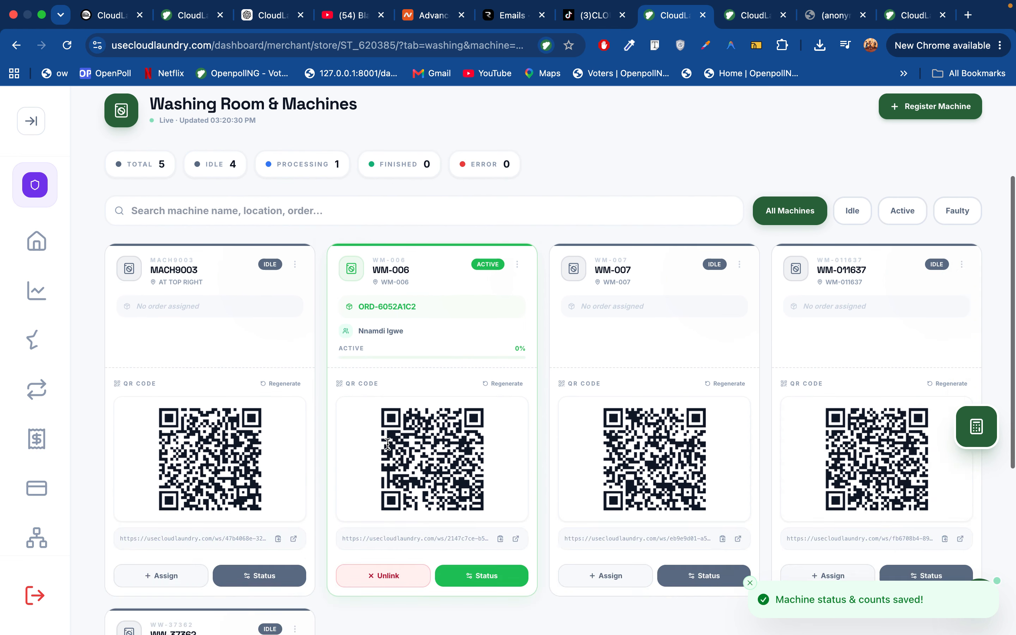
{"action": "scroll", "coordinate": [413, 381], "scroll_direction": "up", "scroll_amount": 9}
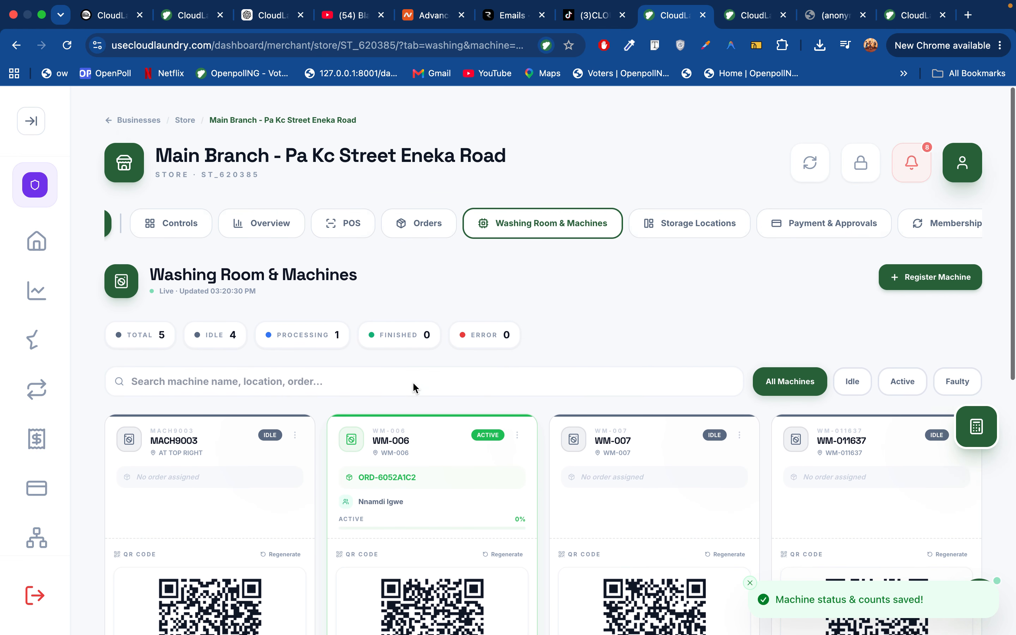
{"action": "scroll", "coordinate": [428, 476], "scroll_direction": "down", "scroll_amount": 8}
{"action": "left_click", "coordinate": [481, 377]}
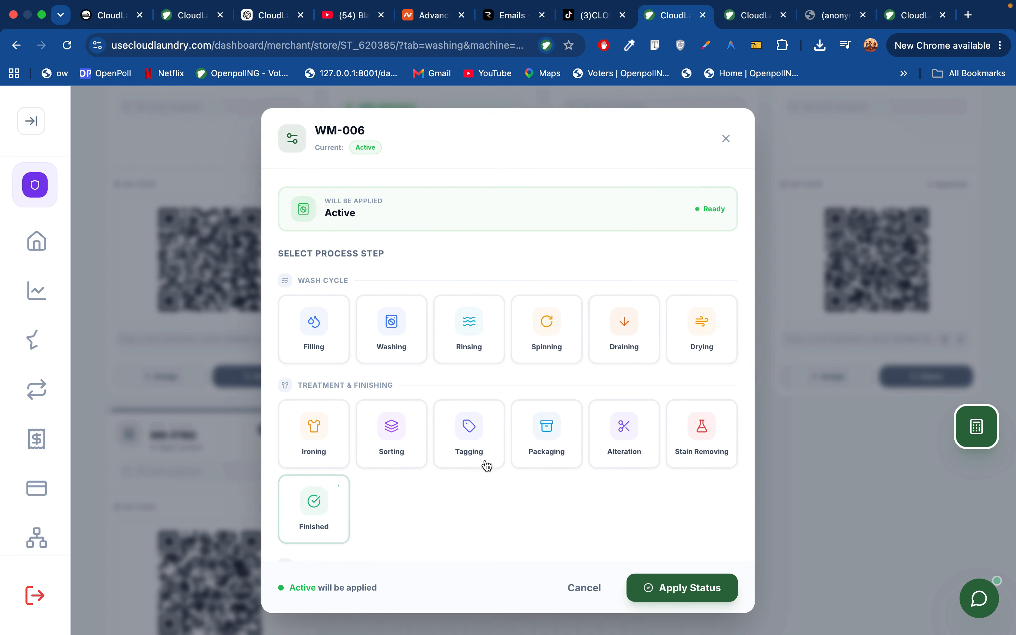
{"action": "left_click", "coordinate": [299, 530]}
{"action": "left_click", "coordinate": [661, 588]}
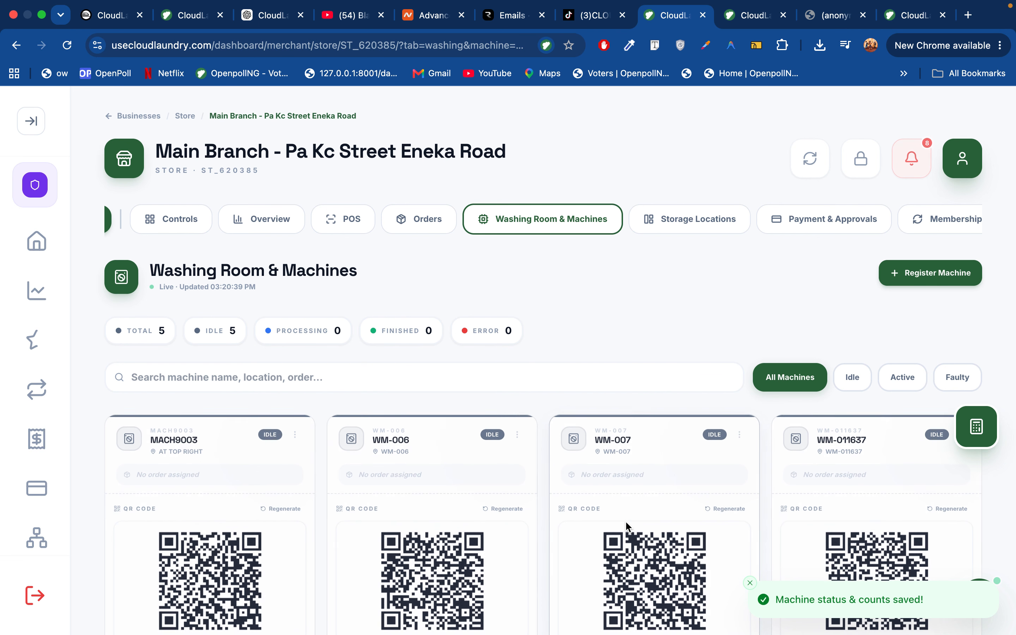
{"action": "left_click", "coordinate": [529, 216]}
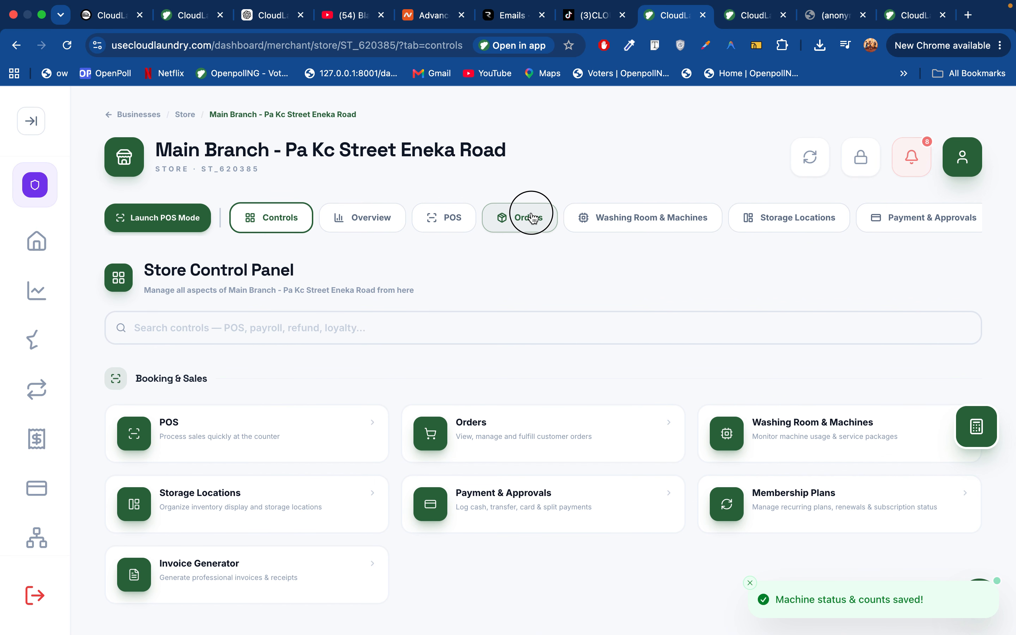
{"action": "scroll", "coordinate": [705, 498], "scroll_direction": "down", "scroll_amount": 5}
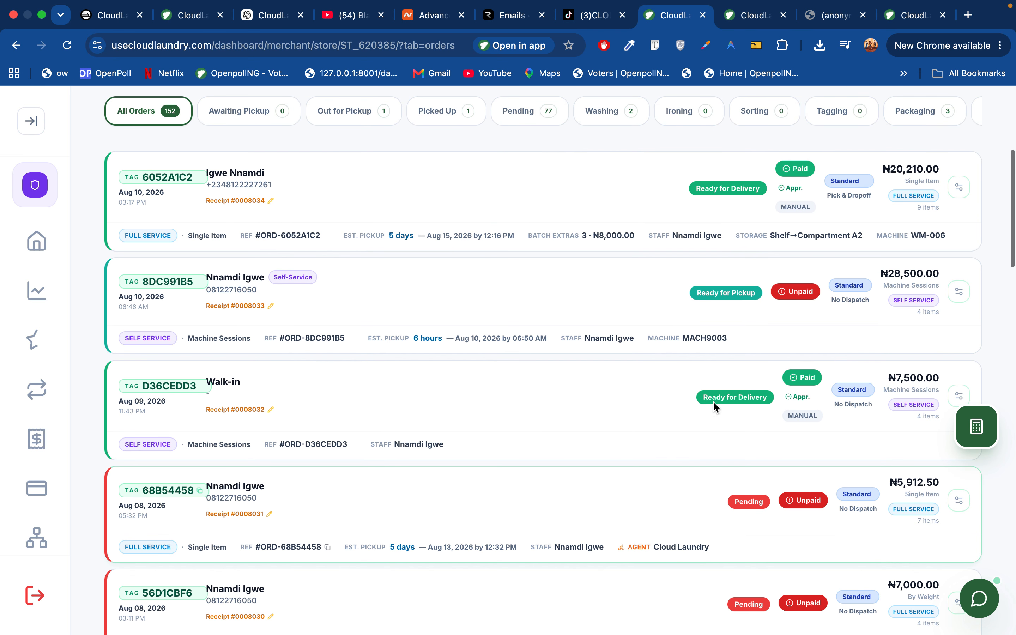
{"action": "scroll", "coordinate": [750, 196], "scroll_direction": "up", "scroll_amount": 2}
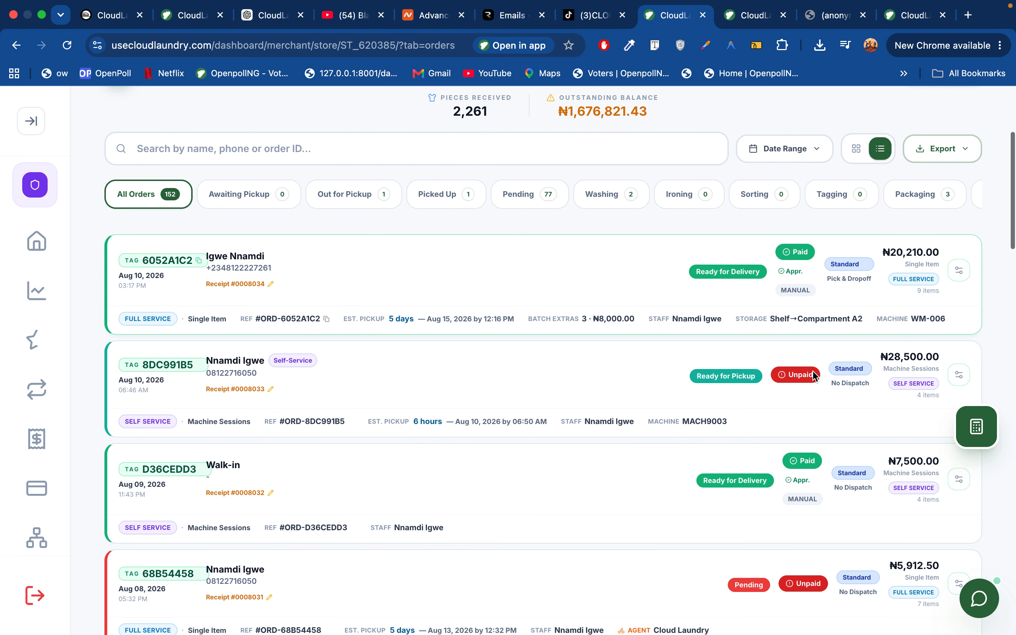
{"action": "scroll", "coordinate": [755, 416], "scroll_direction": "up", "scroll_amount": 2}
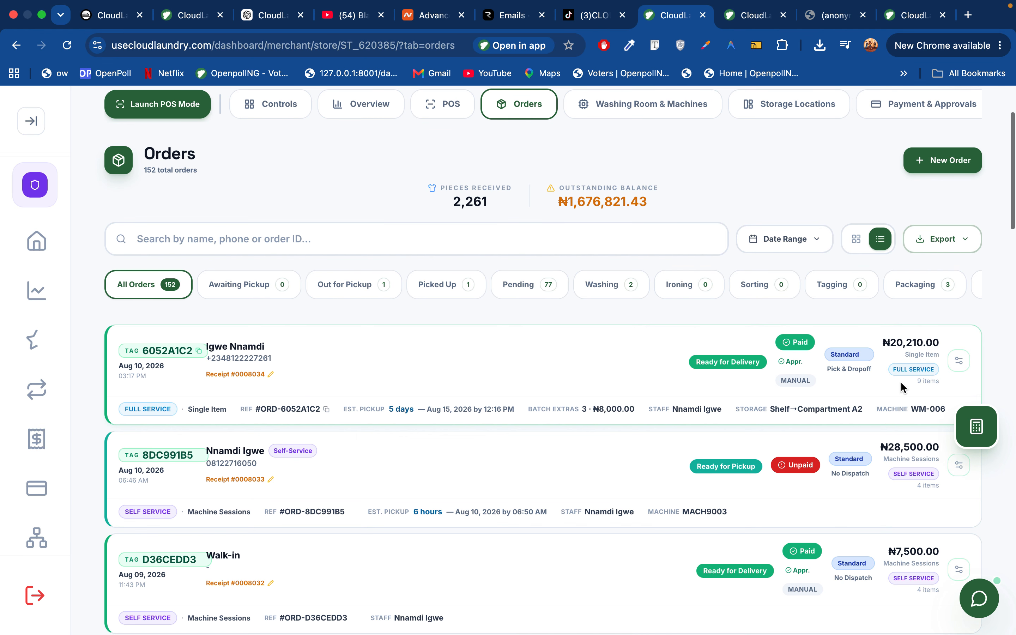
{"action": "left_click", "coordinate": [960, 362]}
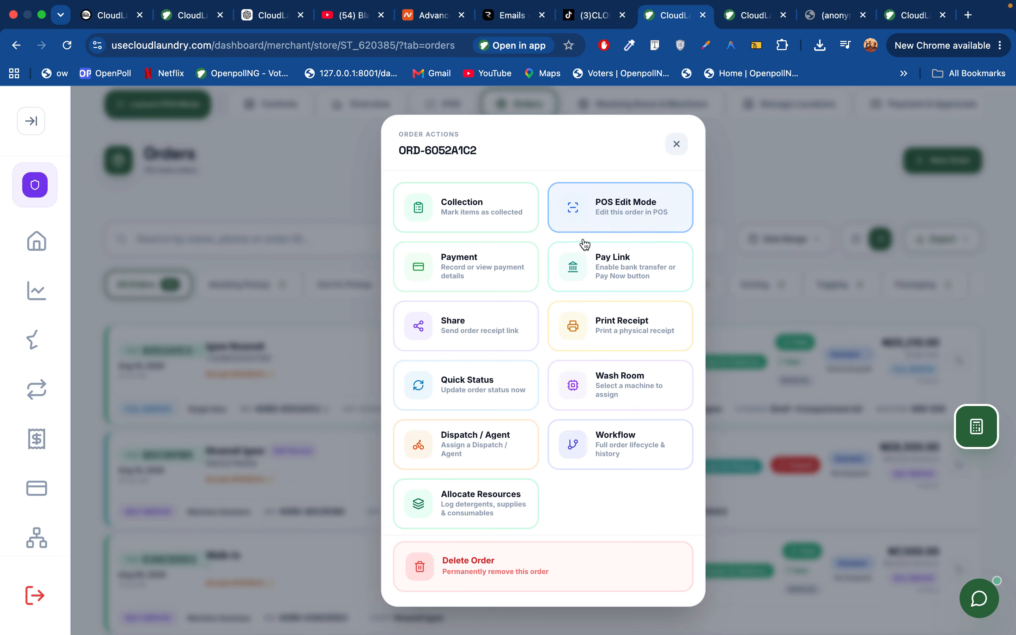
{"action": "left_click", "coordinate": [624, 214]}
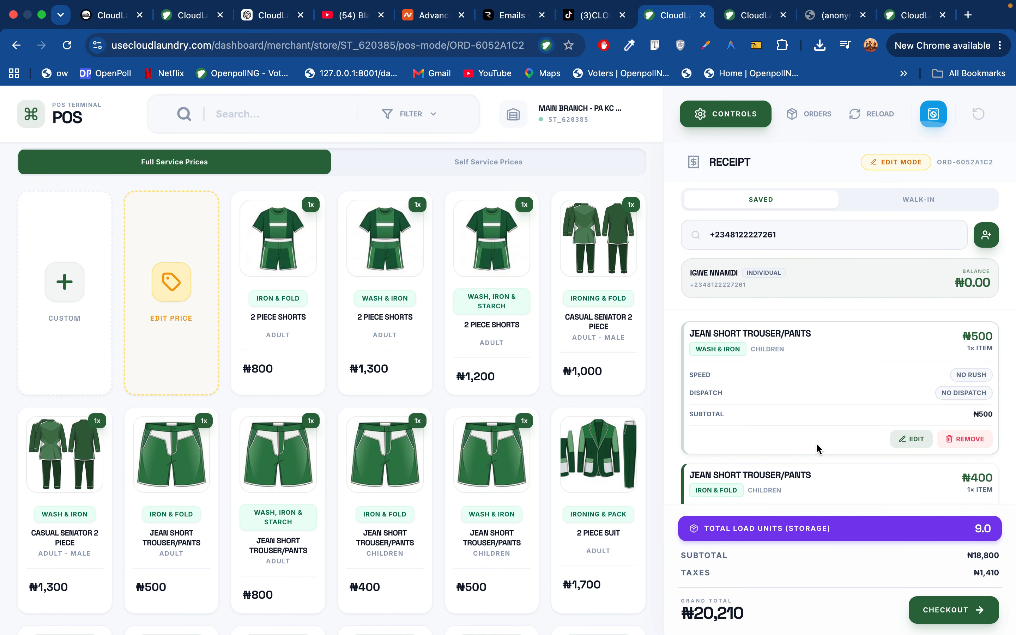
{"action": "scroll", "coordinate": [817, 438], "scroll_direction": "down", "scroll_amount": 10}
{"action": "scroll", "coordinate": [817, 439], "scroll_direction": "up", "scroll_amount": 5}
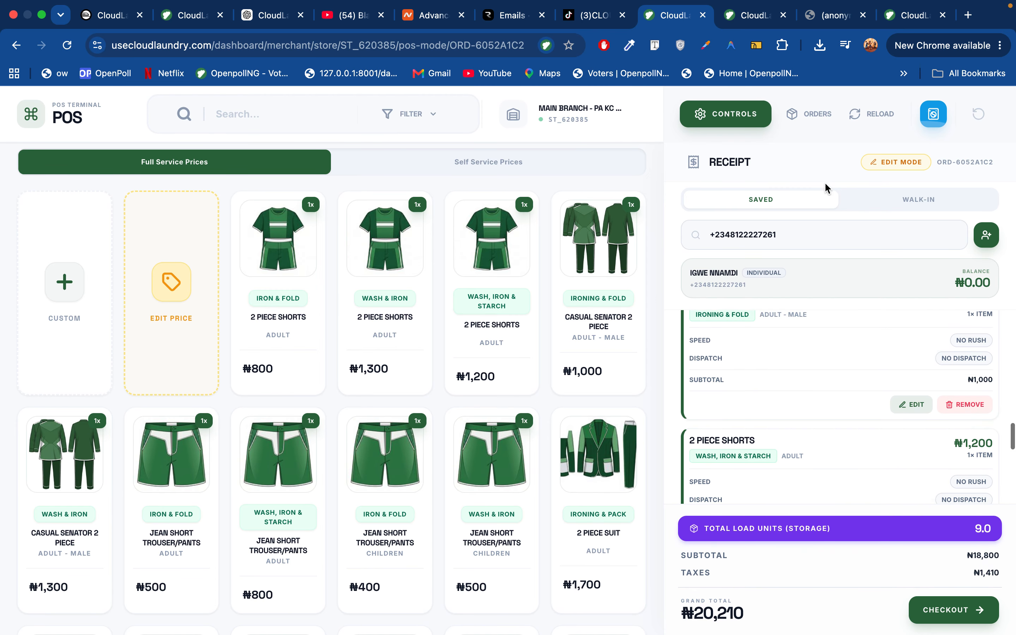
{"action": "left_click", "coordinate": [725, 114]}
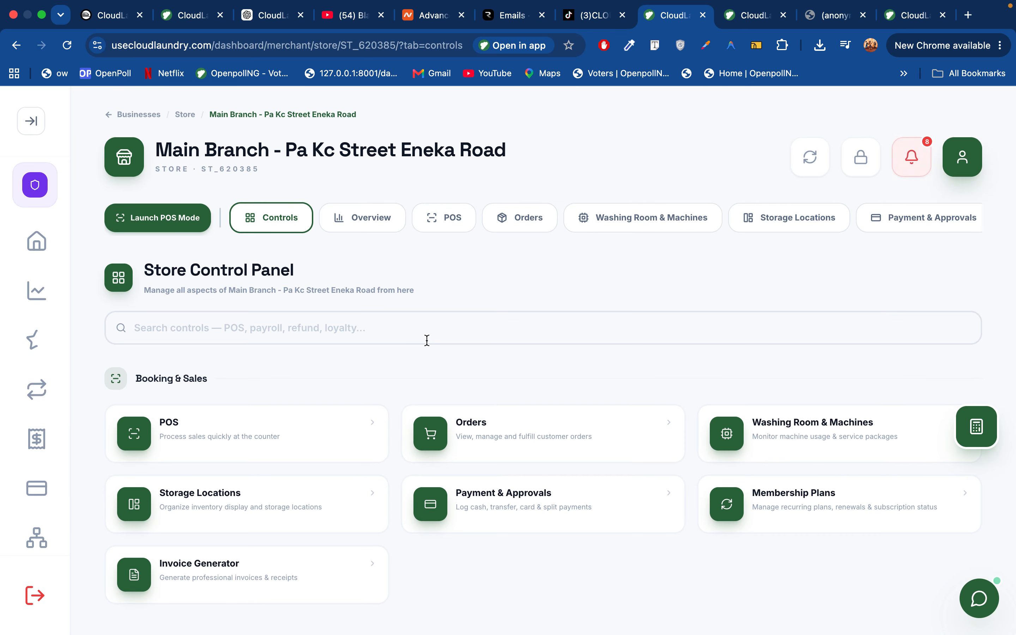